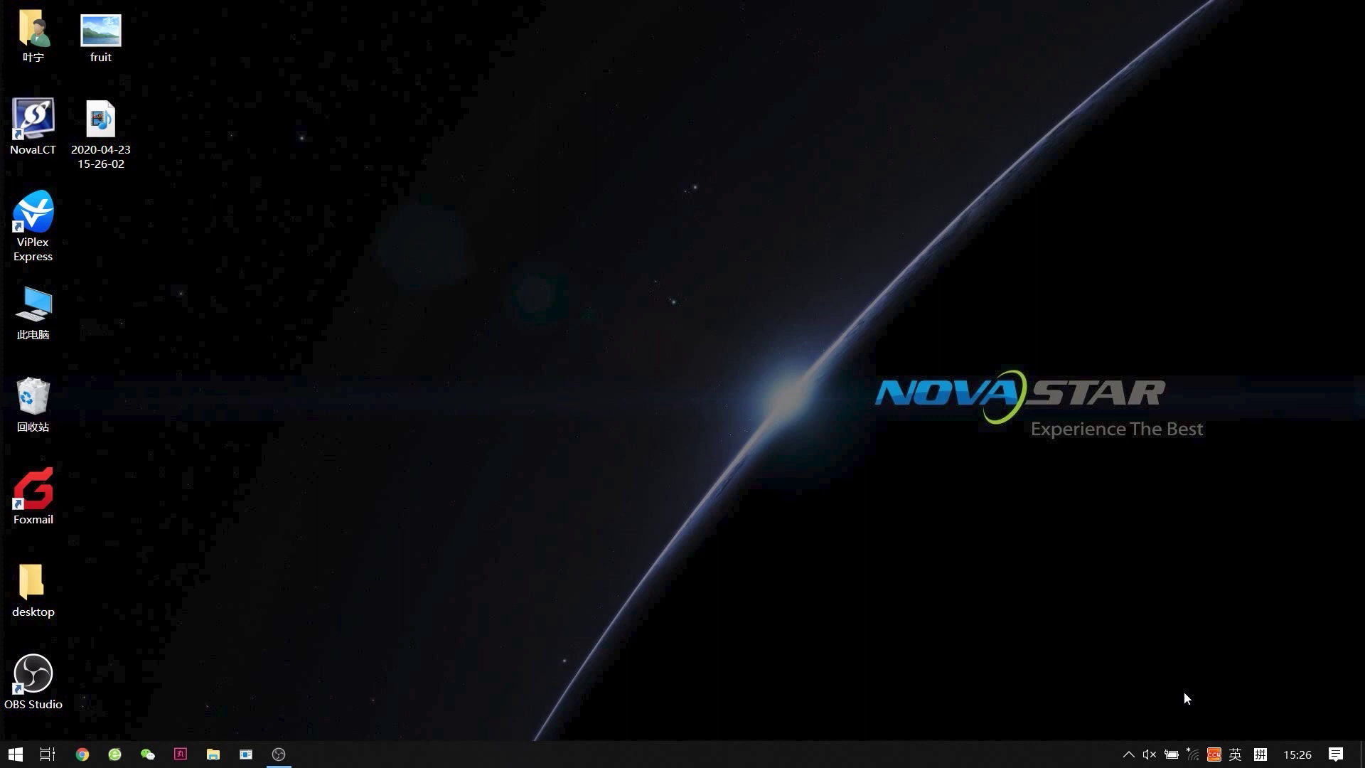
Join the AP10000022 Wi-Fi with its network key and allow the PC to be discoverable
click(1192, 753)
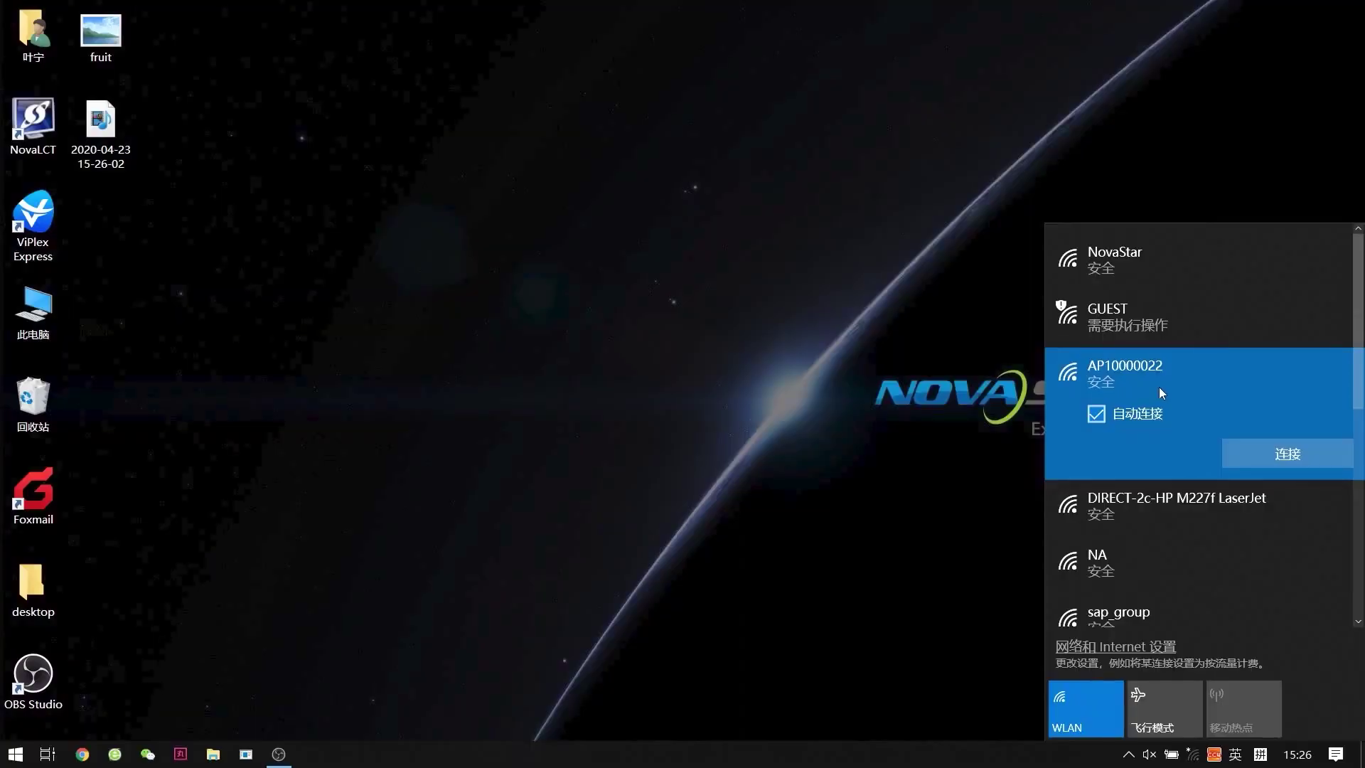
click(1295, 455)
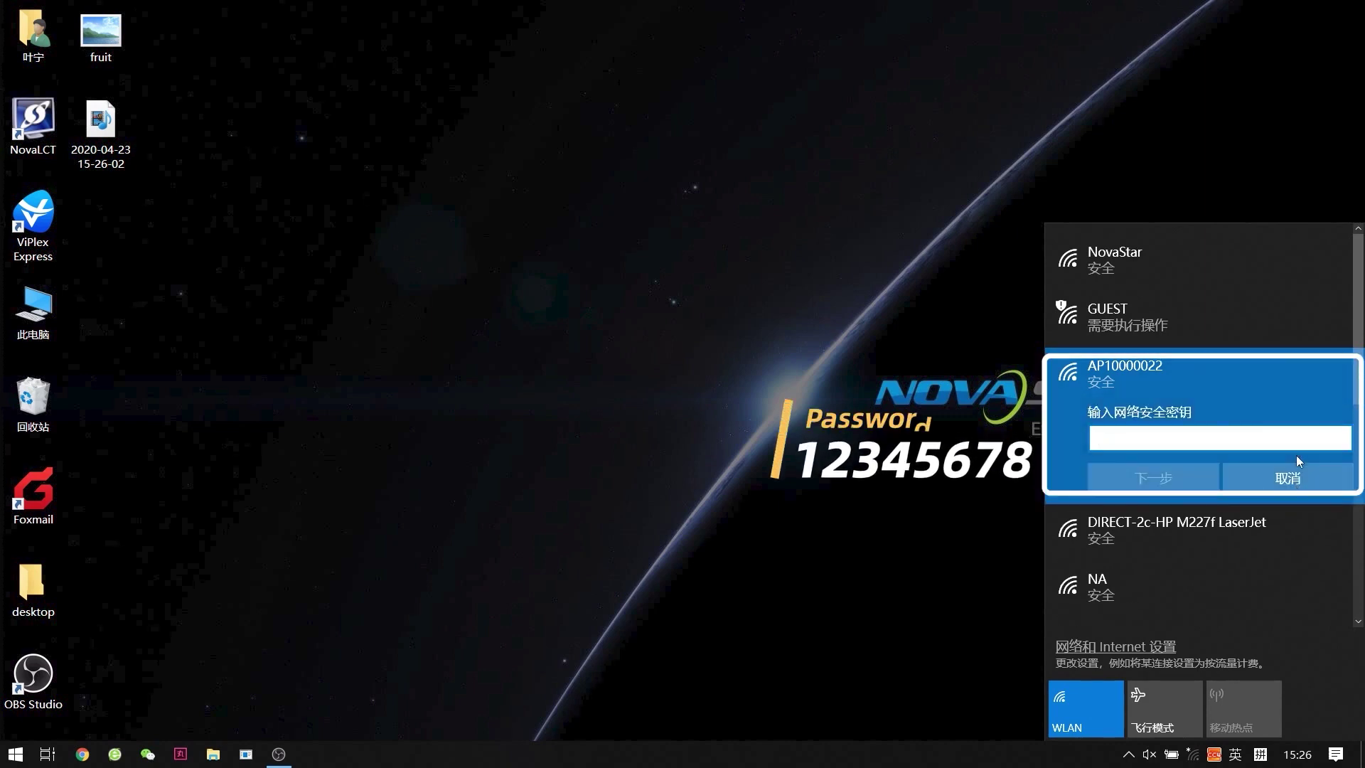
text(123456)
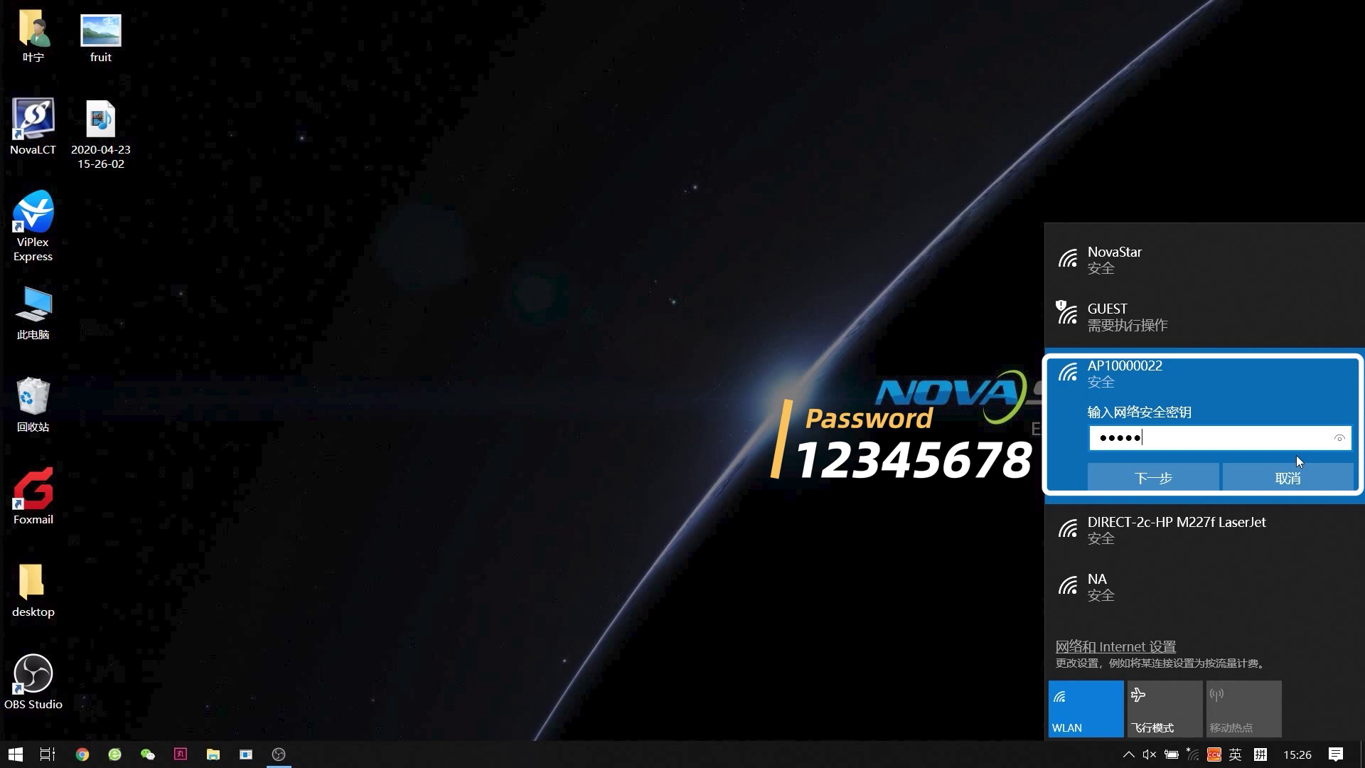
text(78)
click(1183, 474)
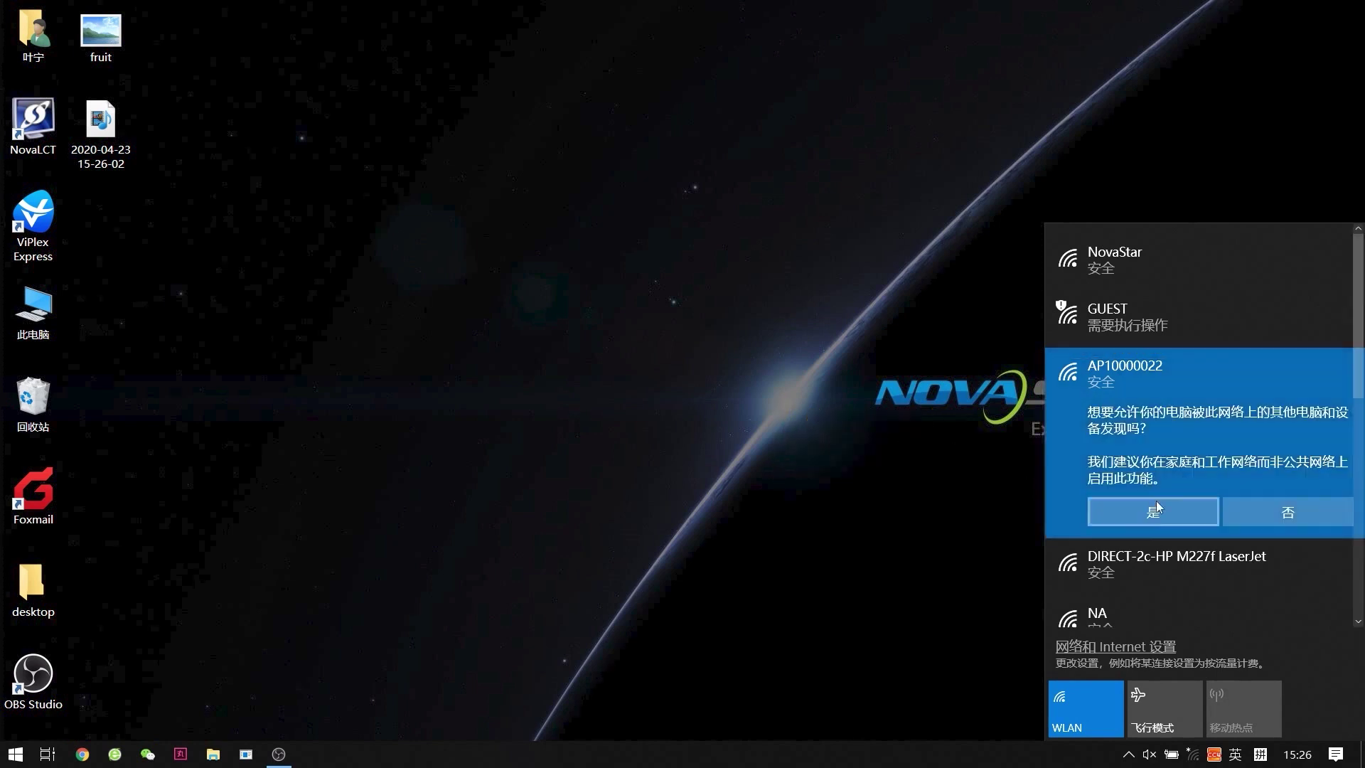
click(1154, 510)
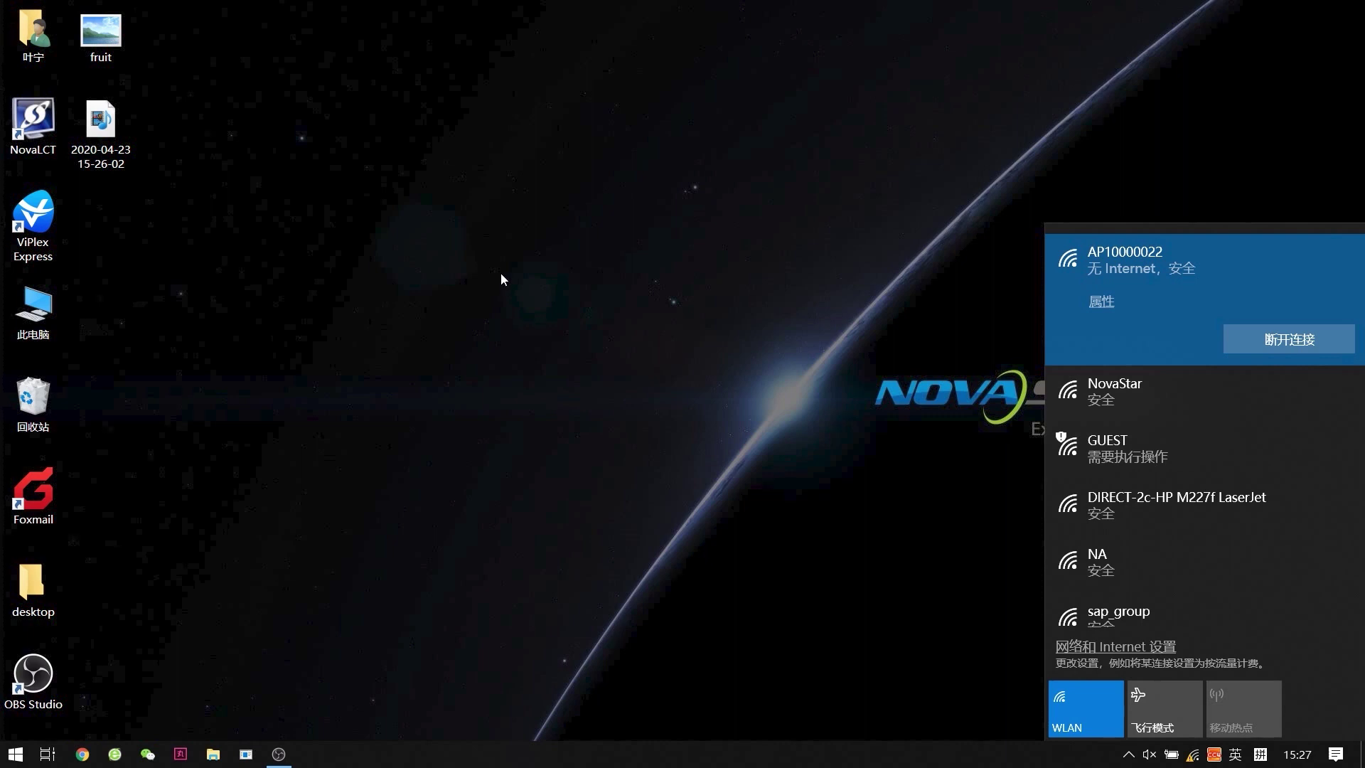
Launch NovaLCT and log in to the Taurus-10000022 media player with the admin credentials
double_click(33, 121)
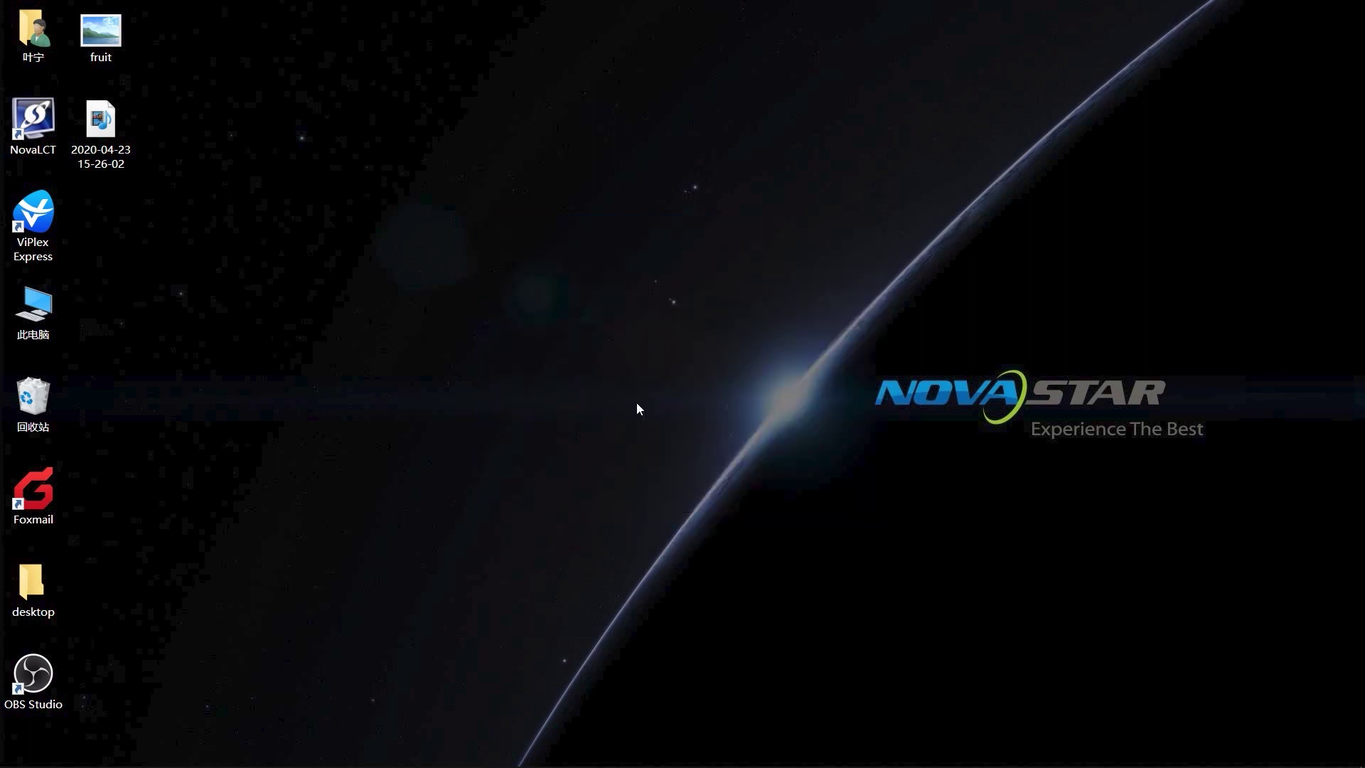
click(710, 211)
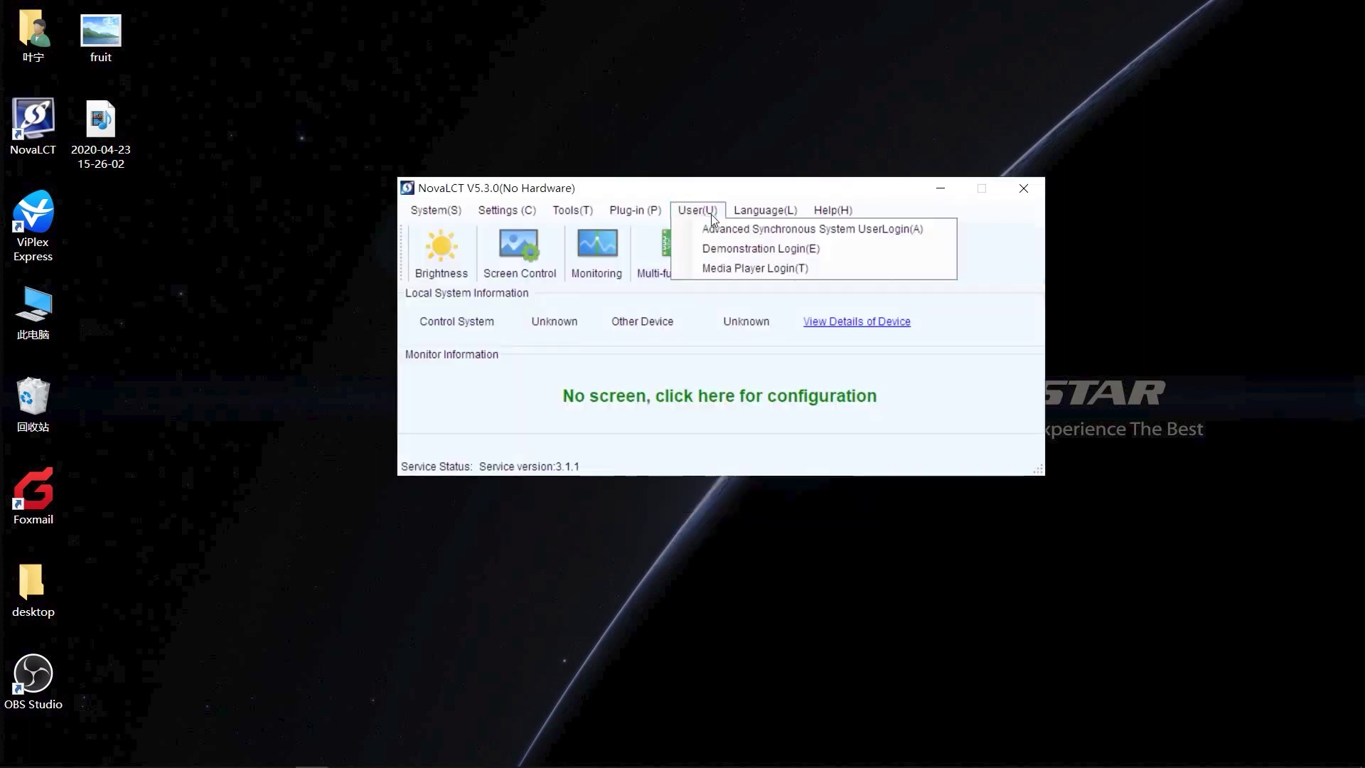
click(815, 270)
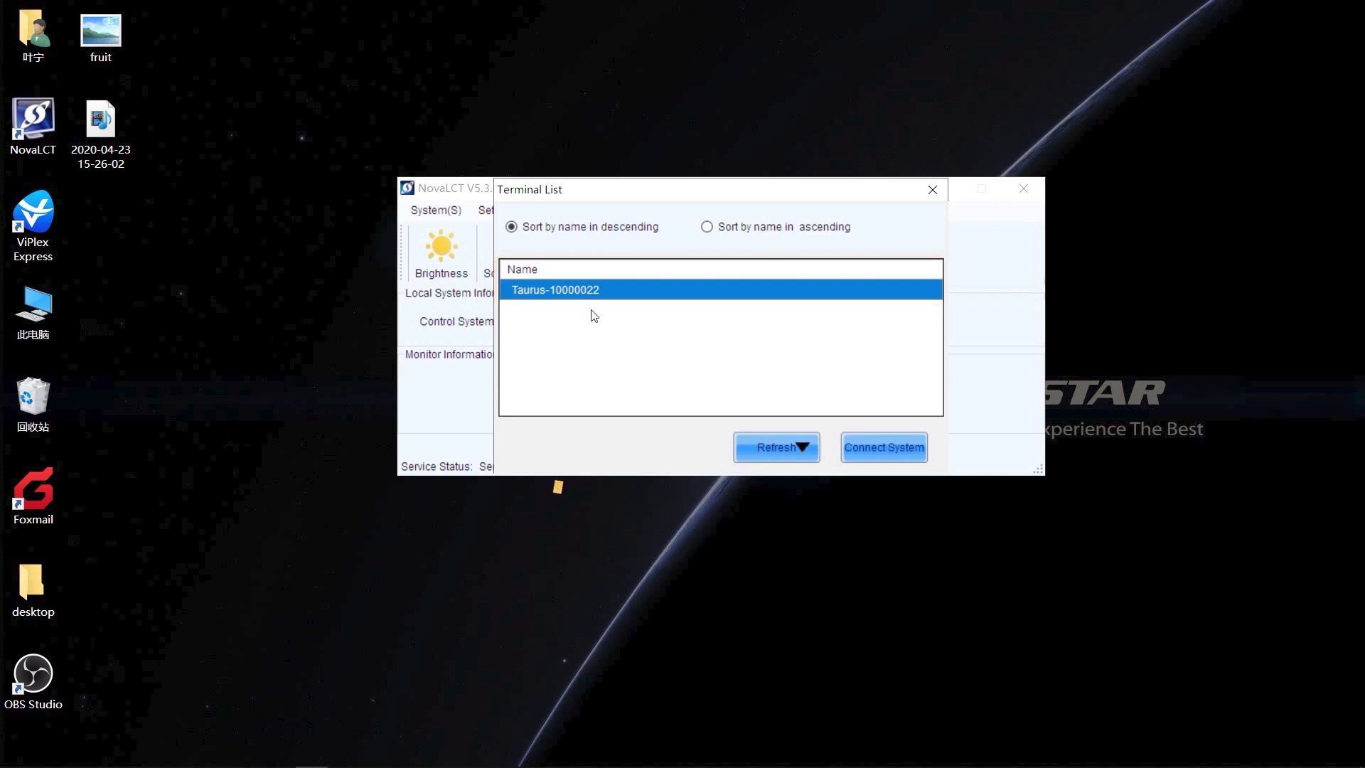
click(890, 450)
text(admin)
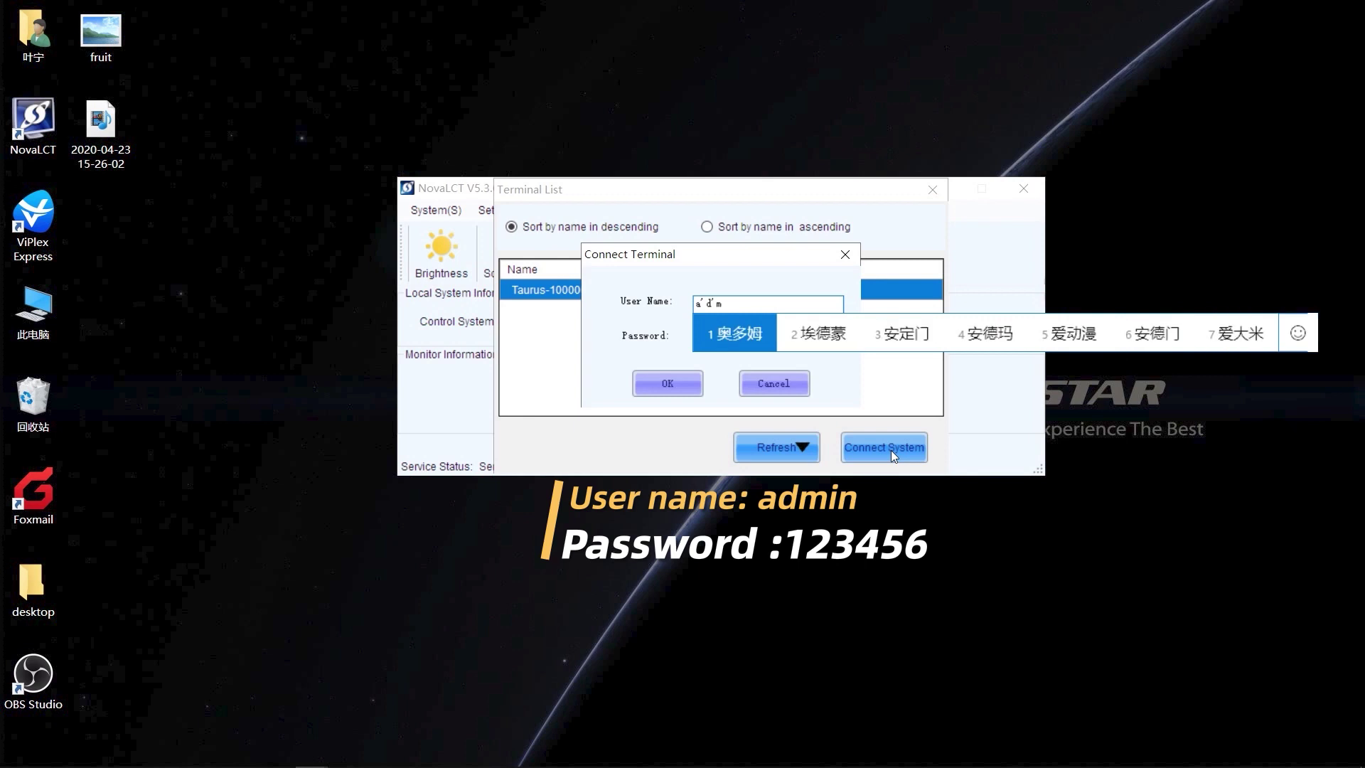
click(784, 343)
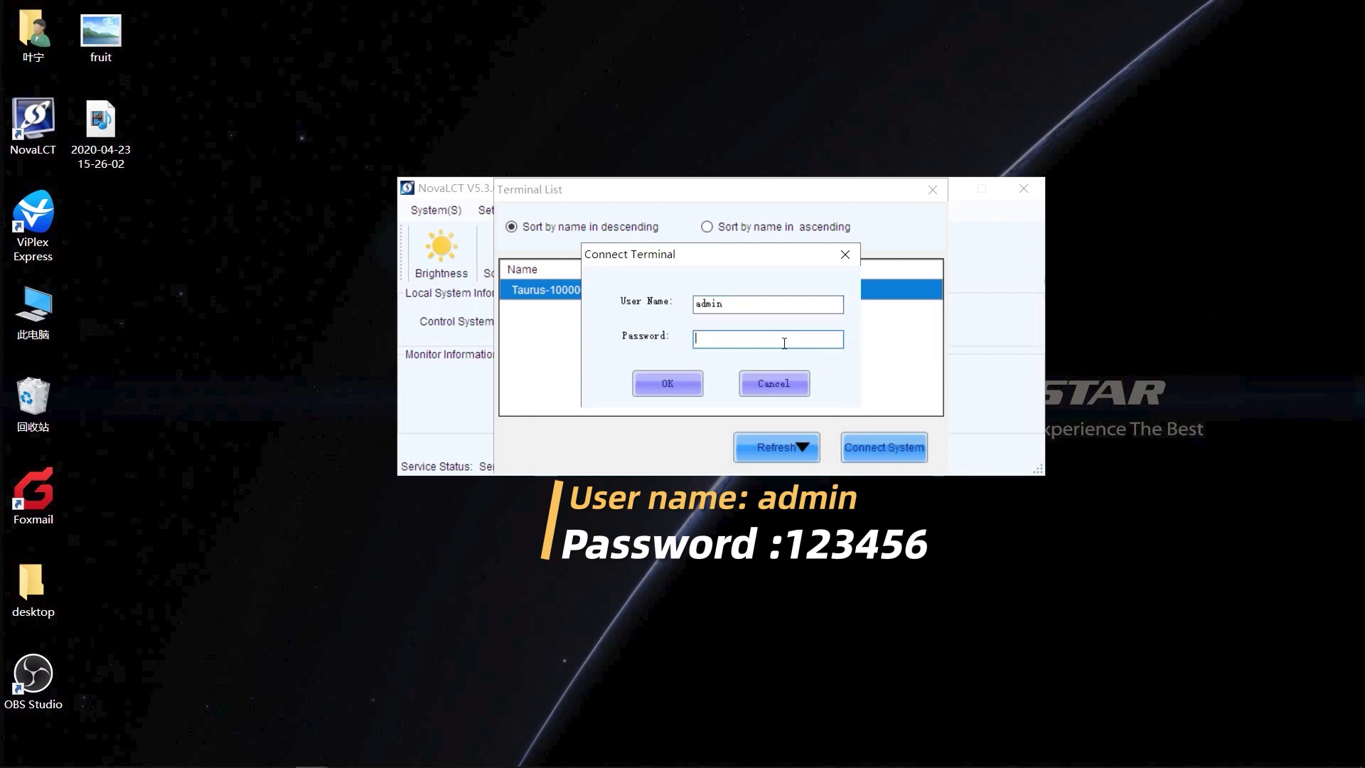
text(12345)
click(691, 381)
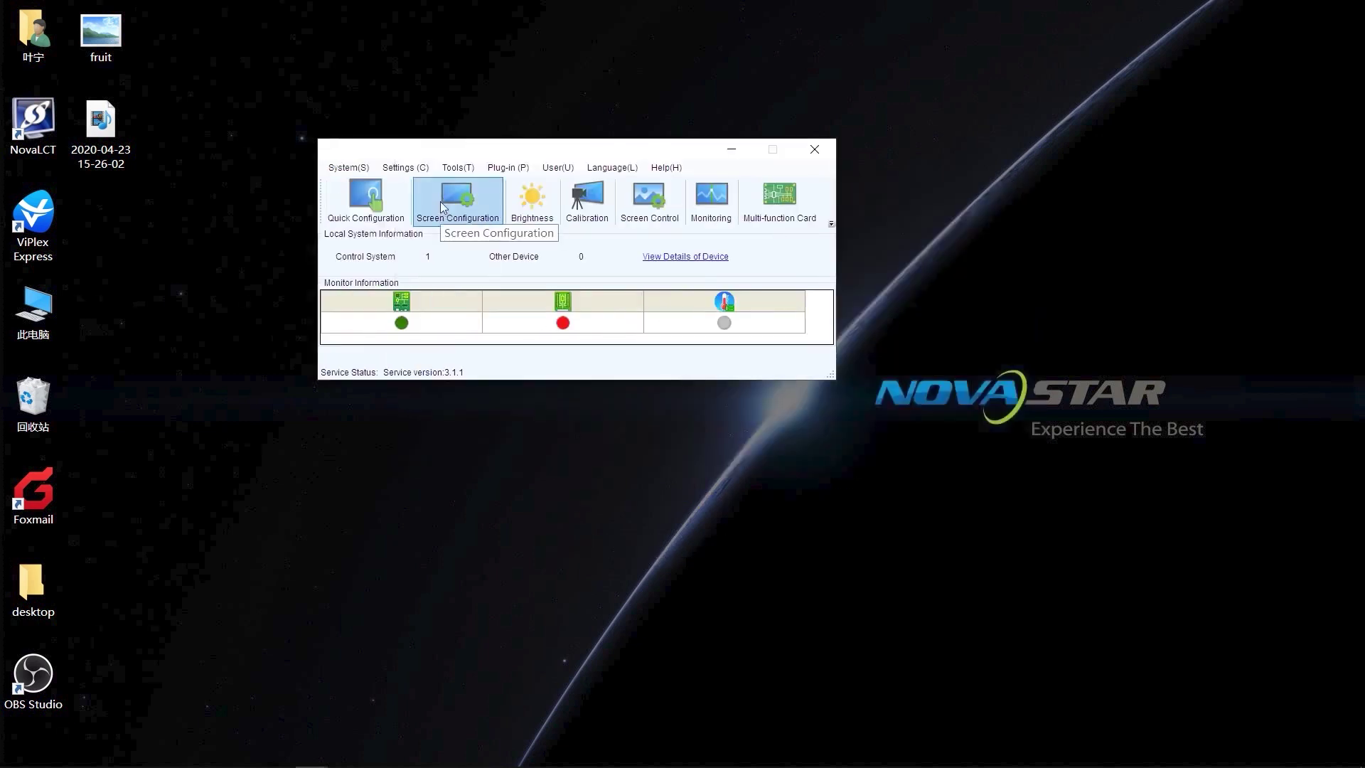
Open Screen Configuration and load the receiving card settings from test.rcfgx
click(441, 205)
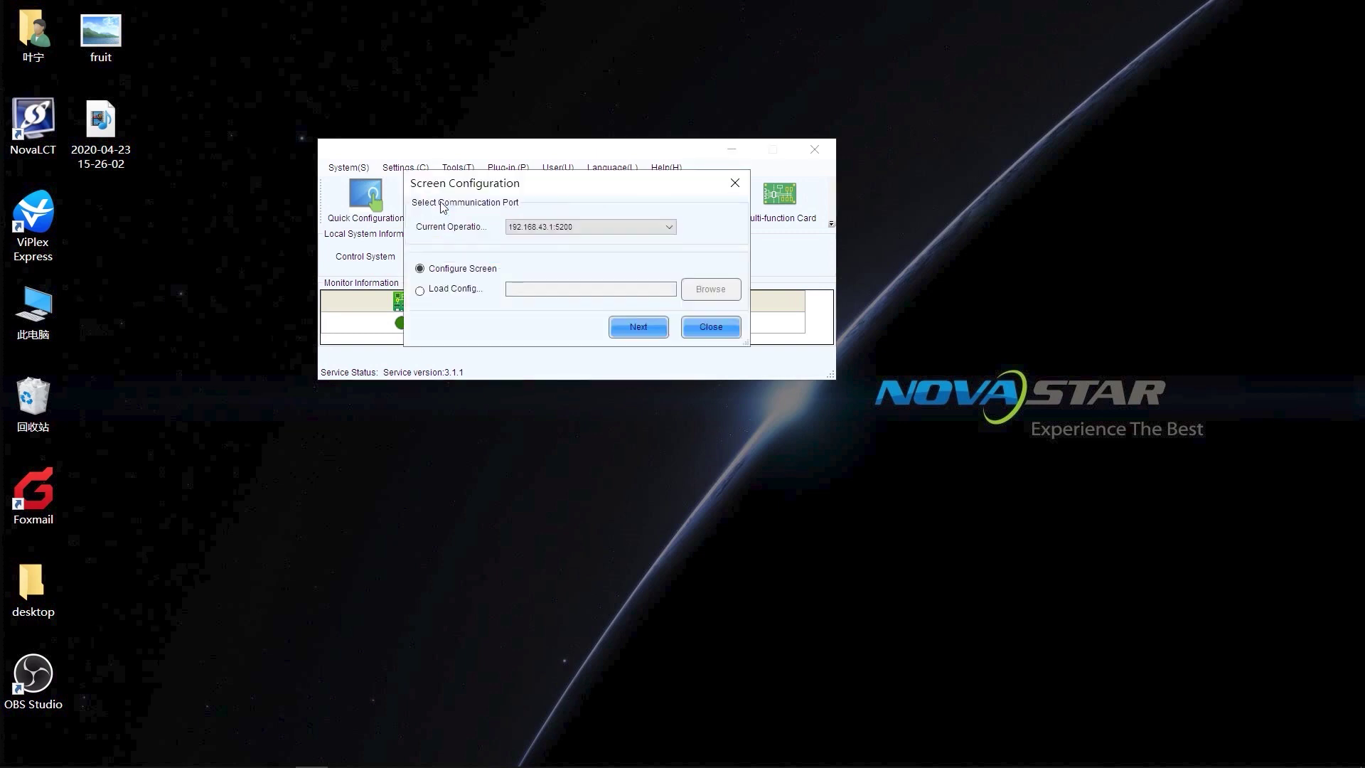
click(654, 334)
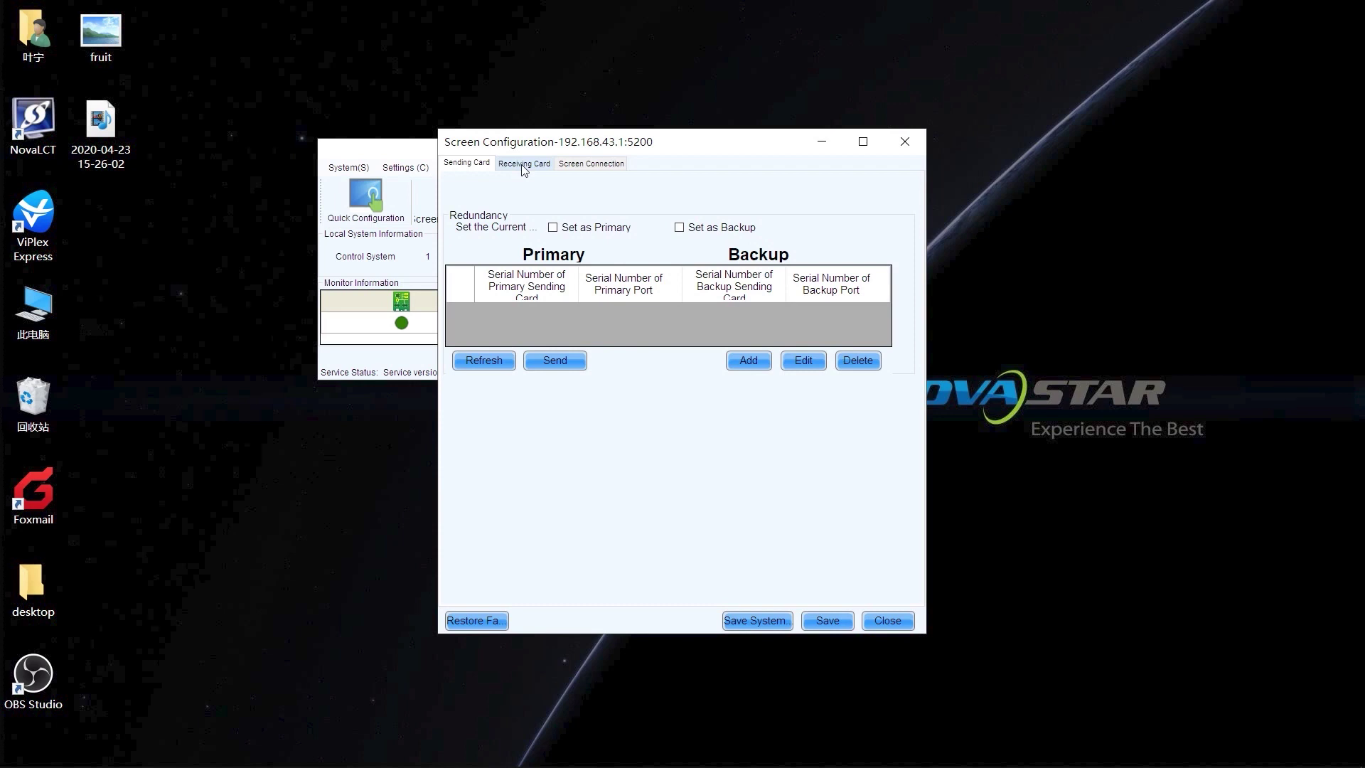
click(523, 165)
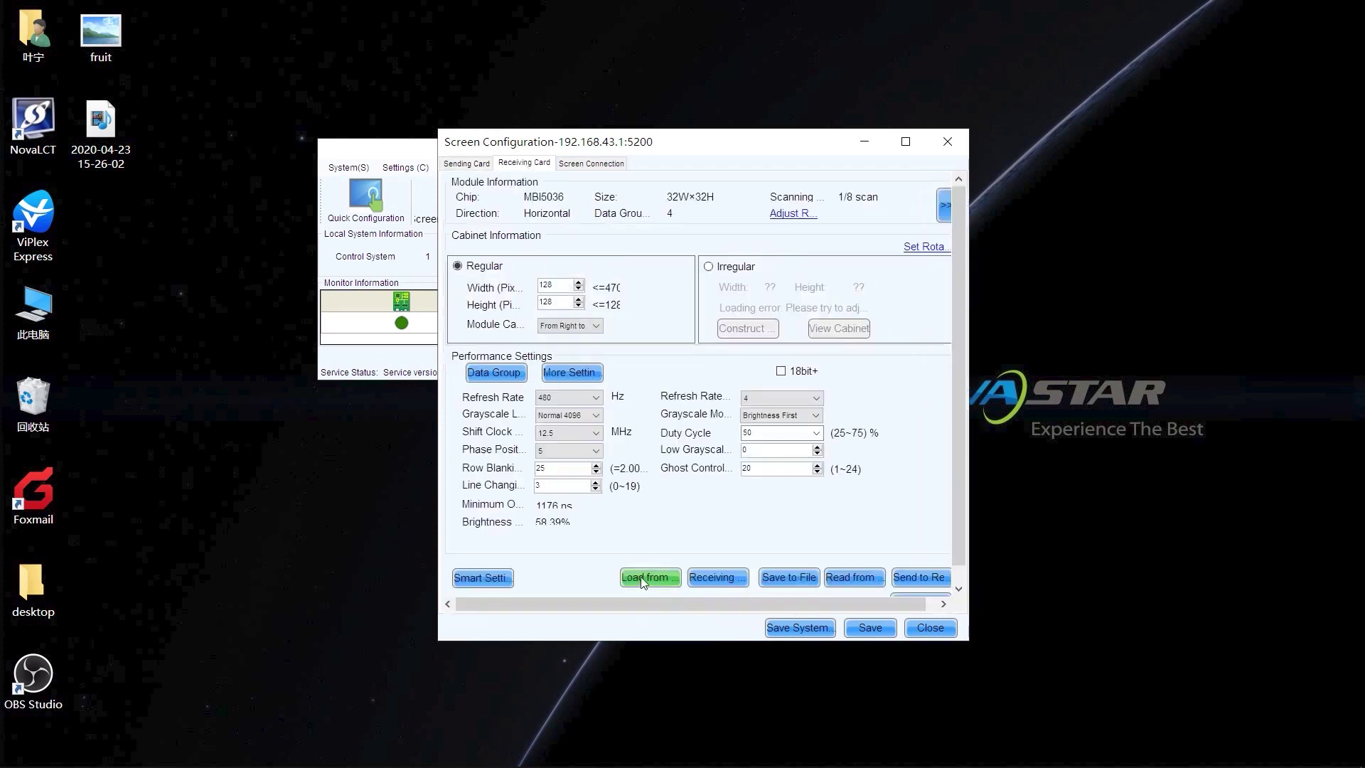
click(643, 578)
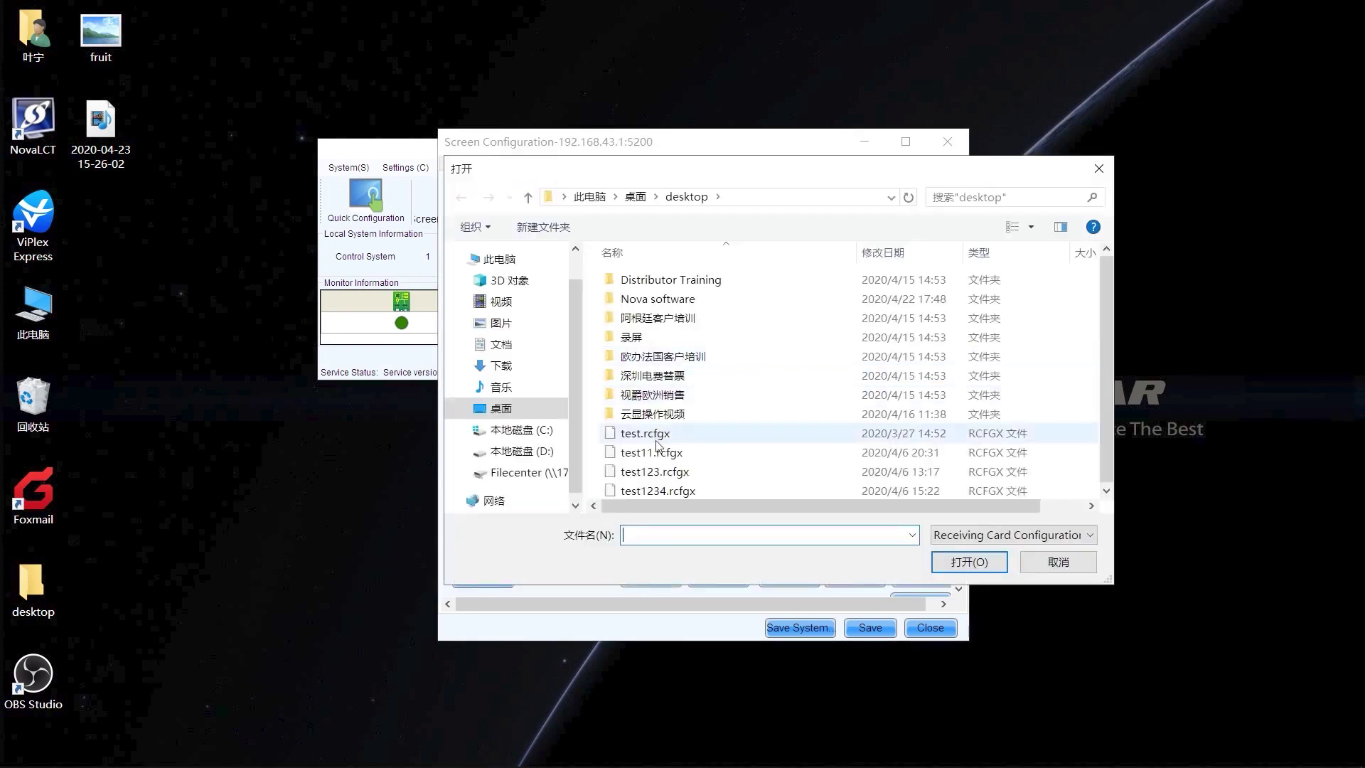
double_click(656, 440)
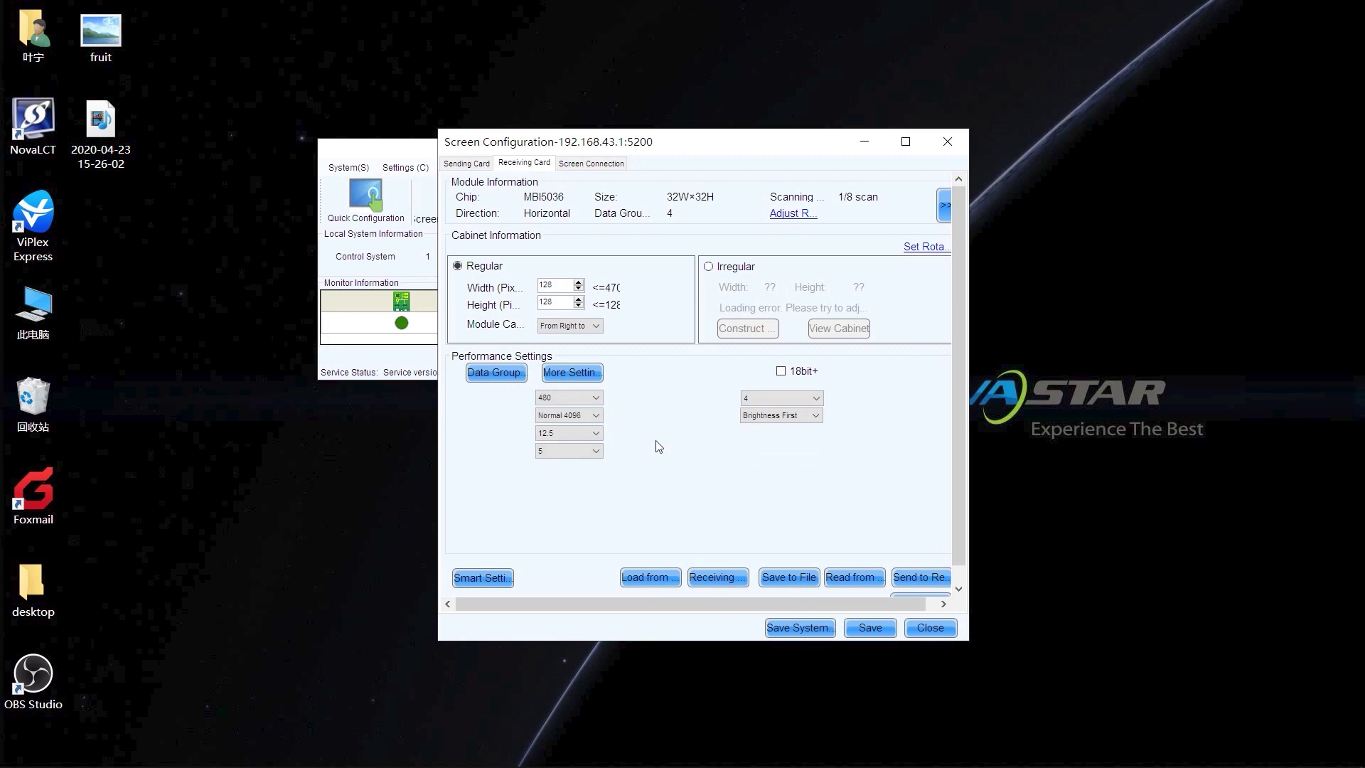
click(686, 417)
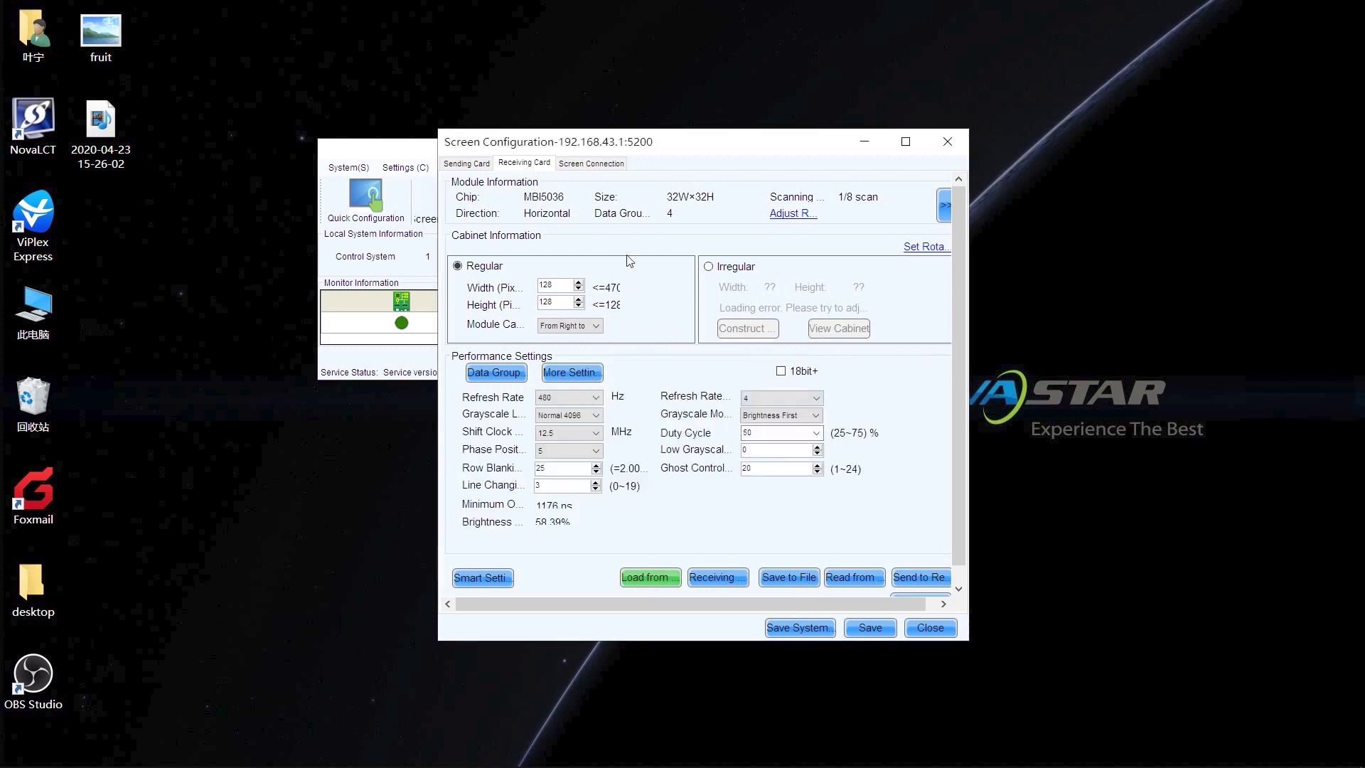
Send the 5×4 screen connection layout to the hardware and save it
click(590, 164)
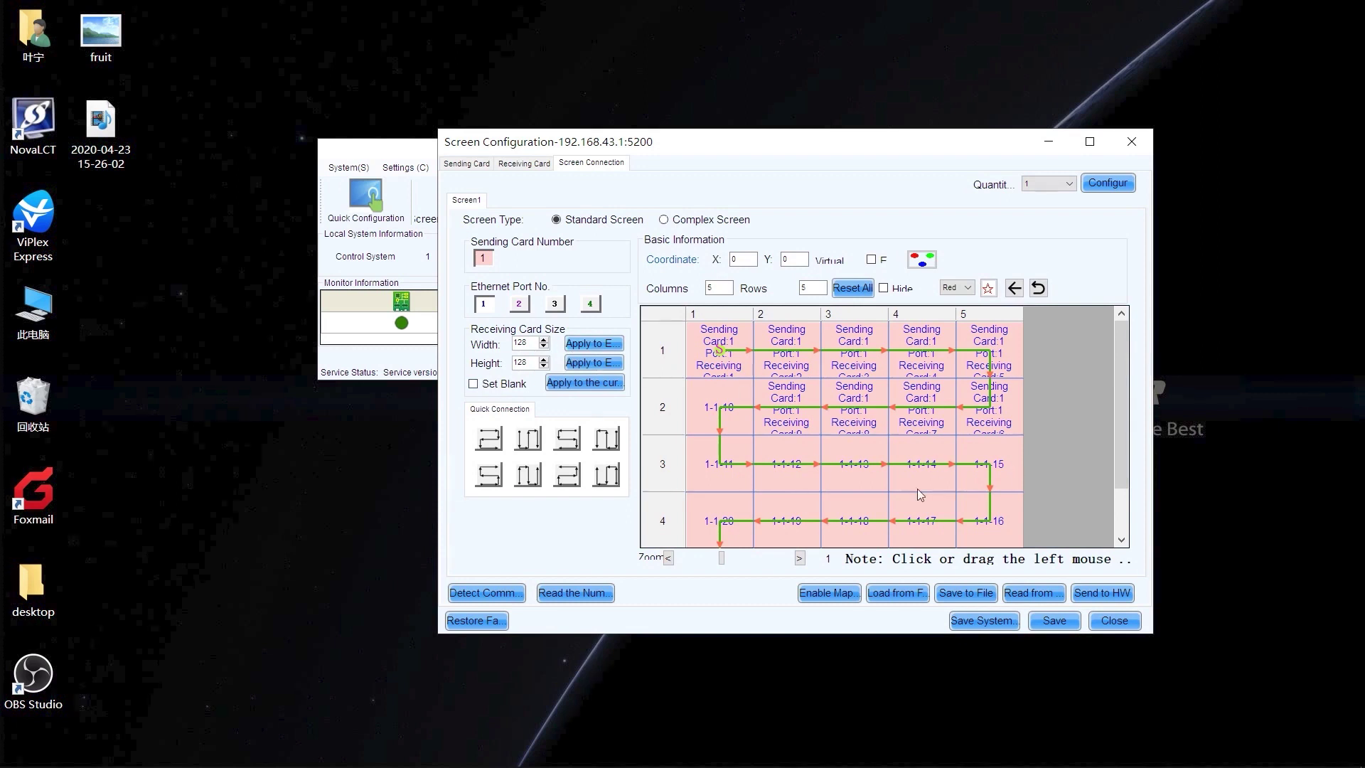
click(1101, 594)
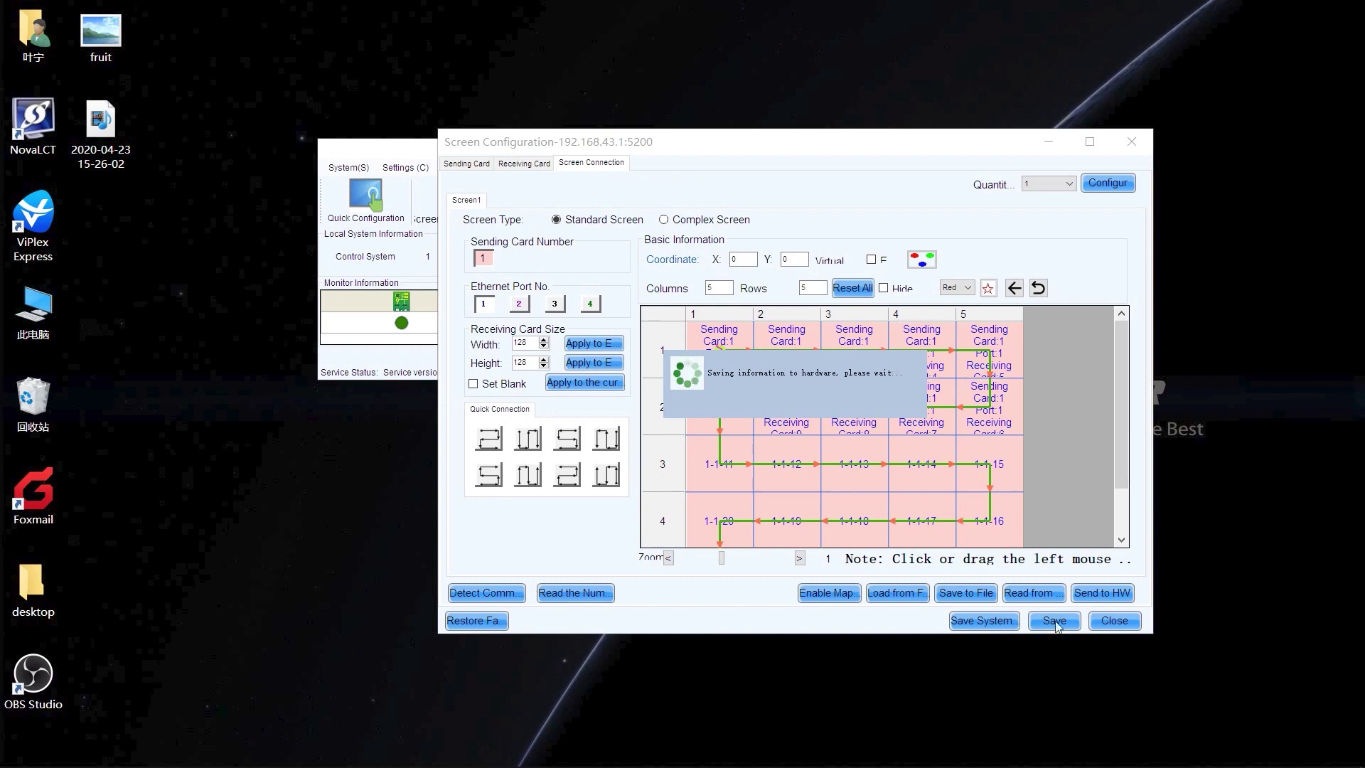
key(Return)
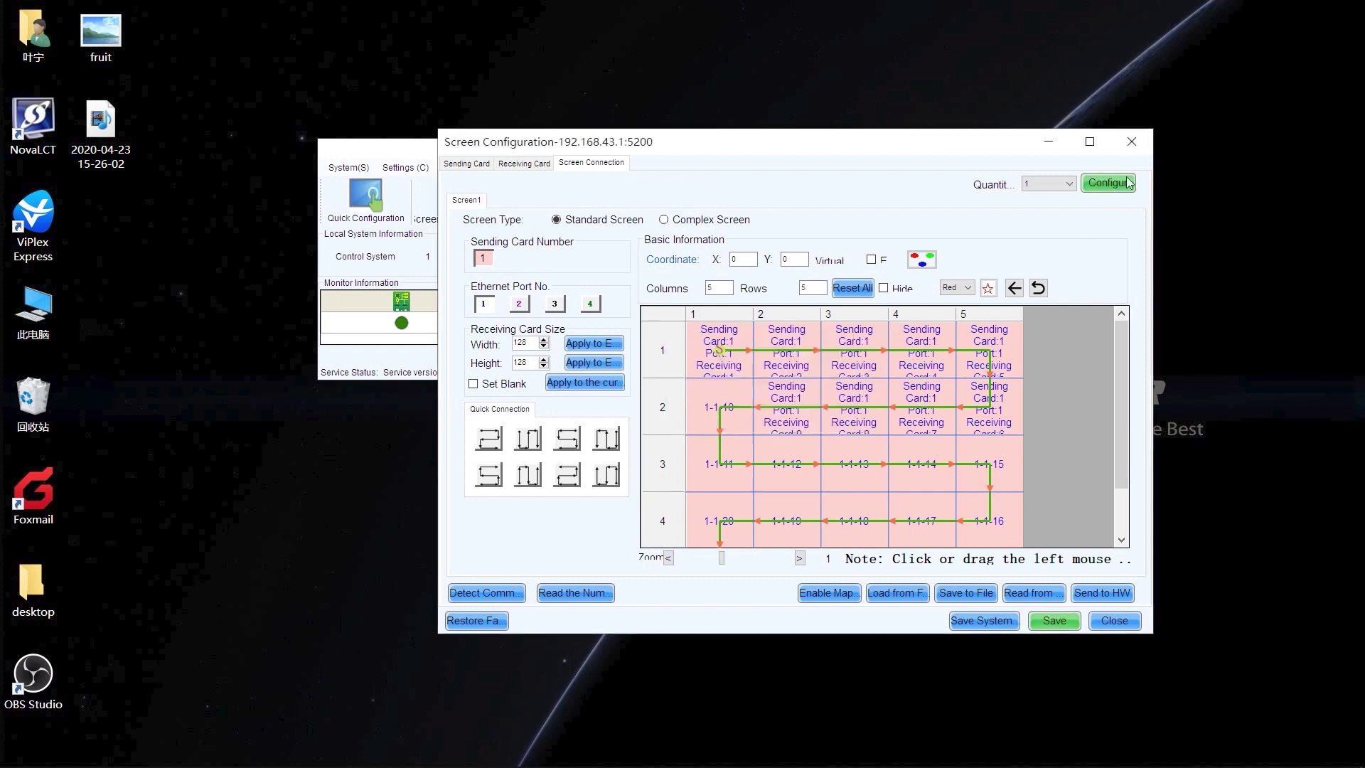
Close Screen Configuration and exit NovaLCT, agreeing to disable monitoring and service
click(1133, 143)
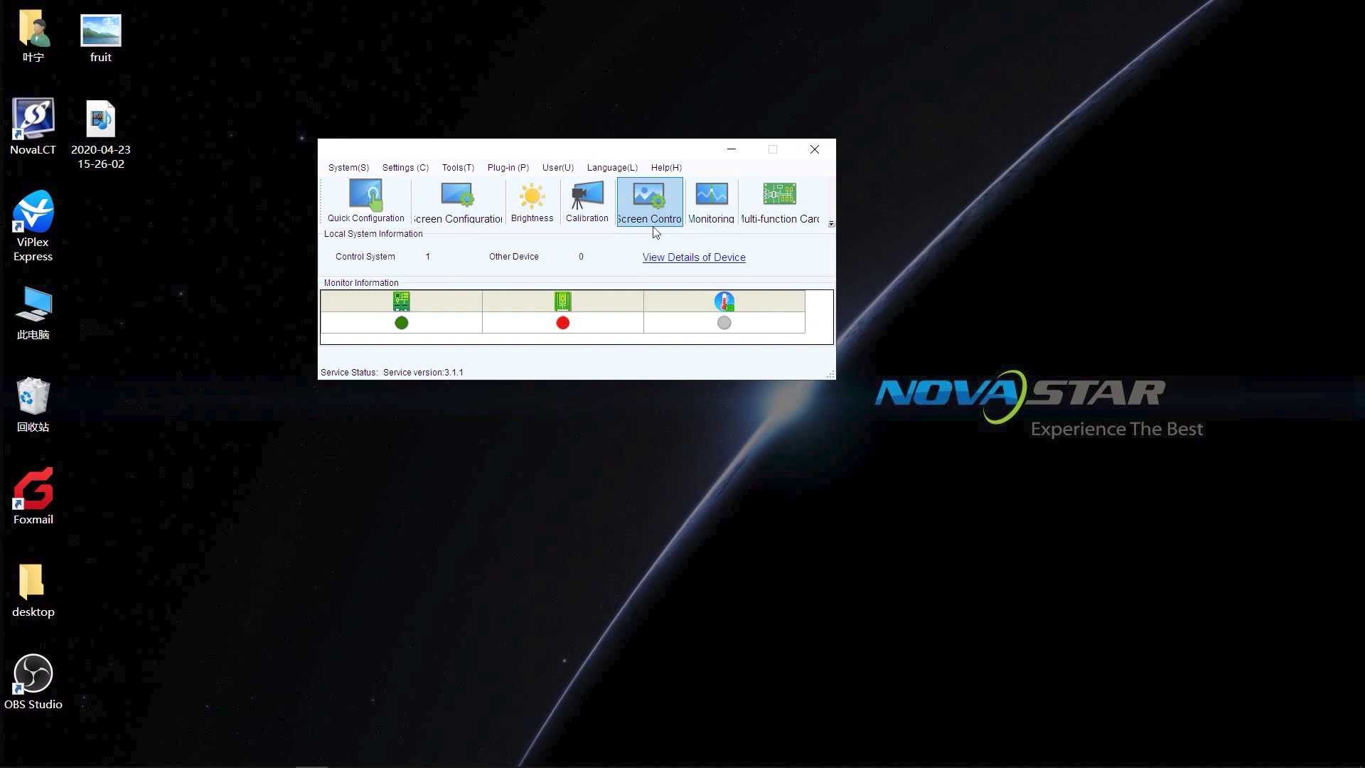
click(655, 232)
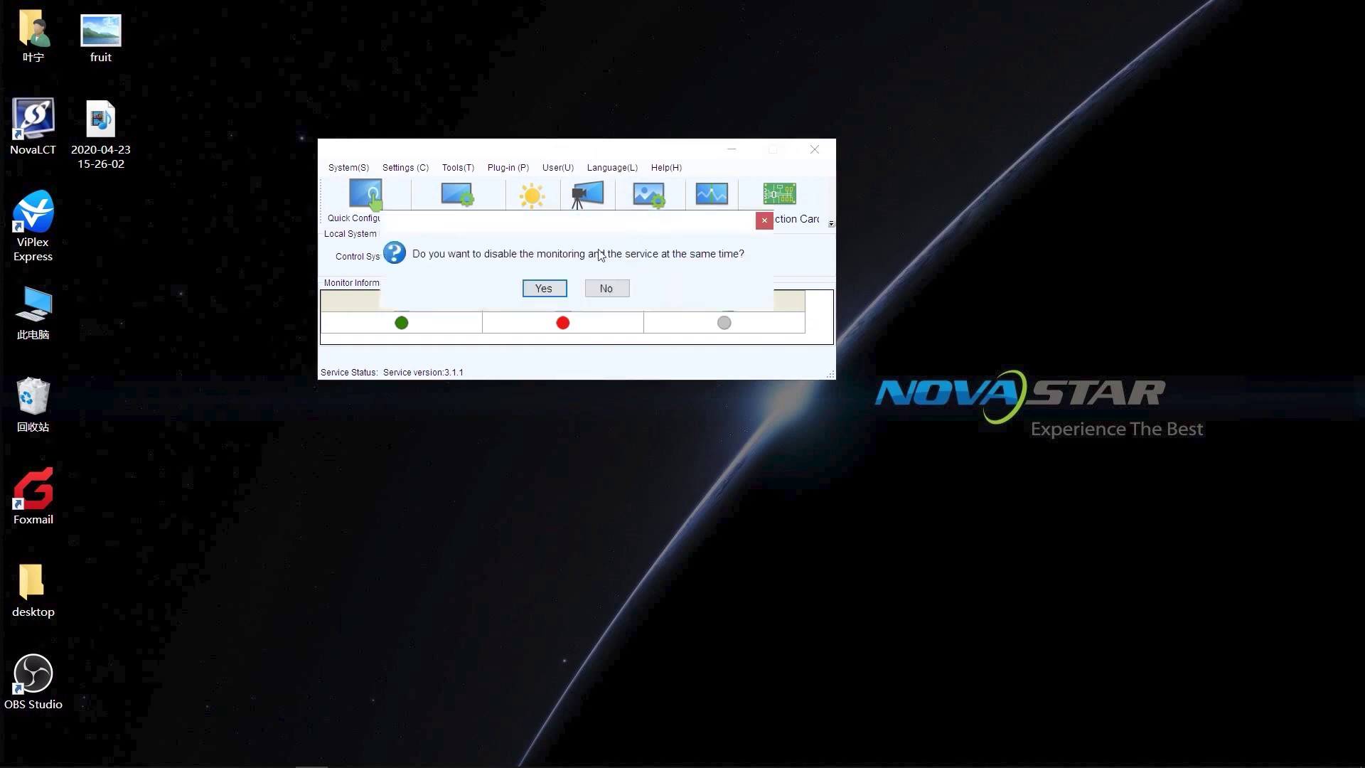
click(544, 288)
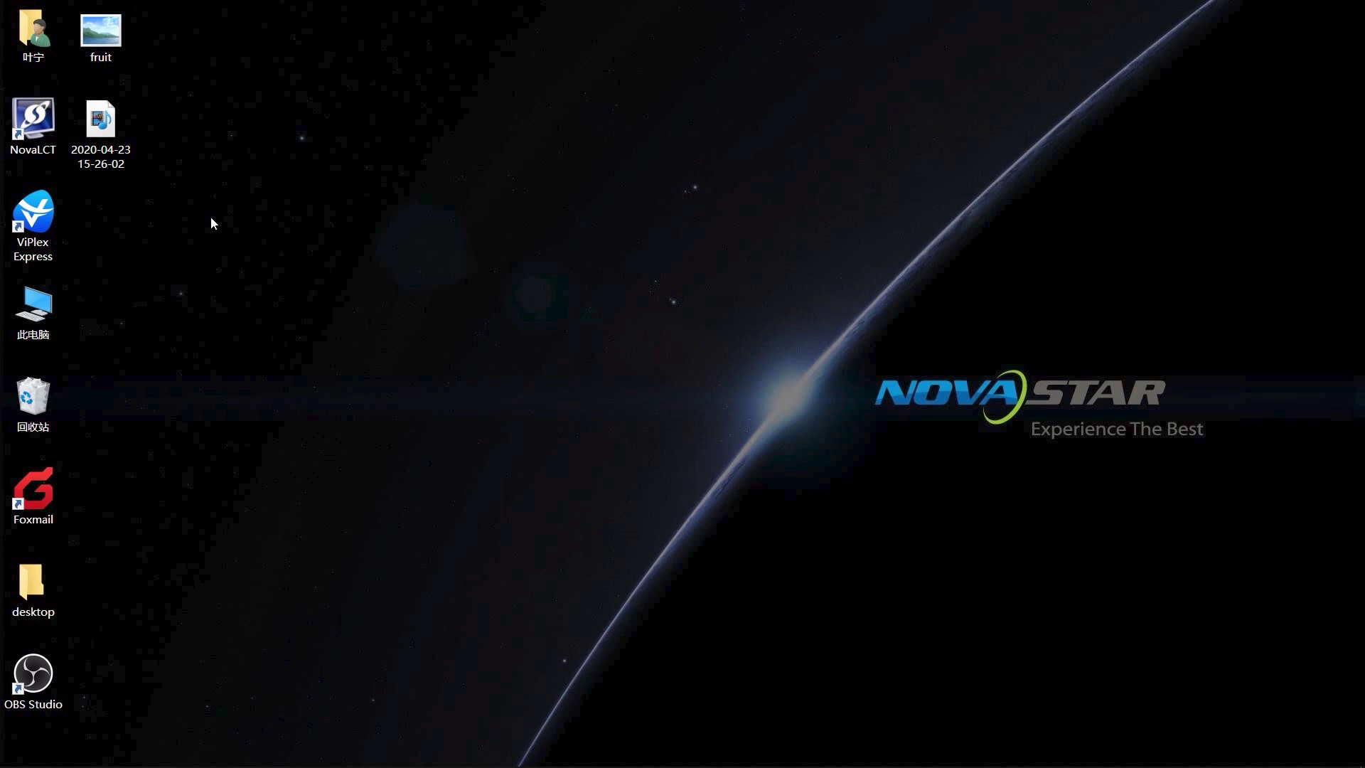
click(38, 223)
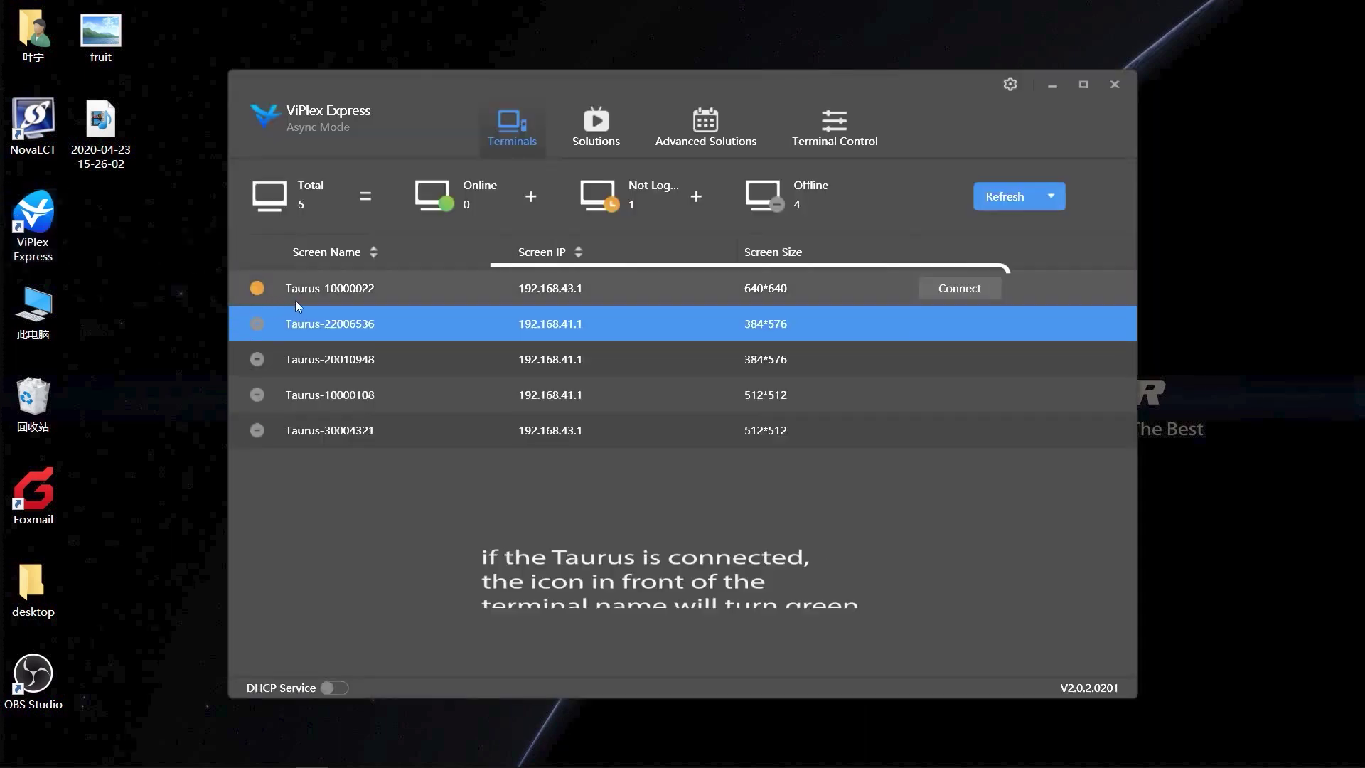
click(312, 302)
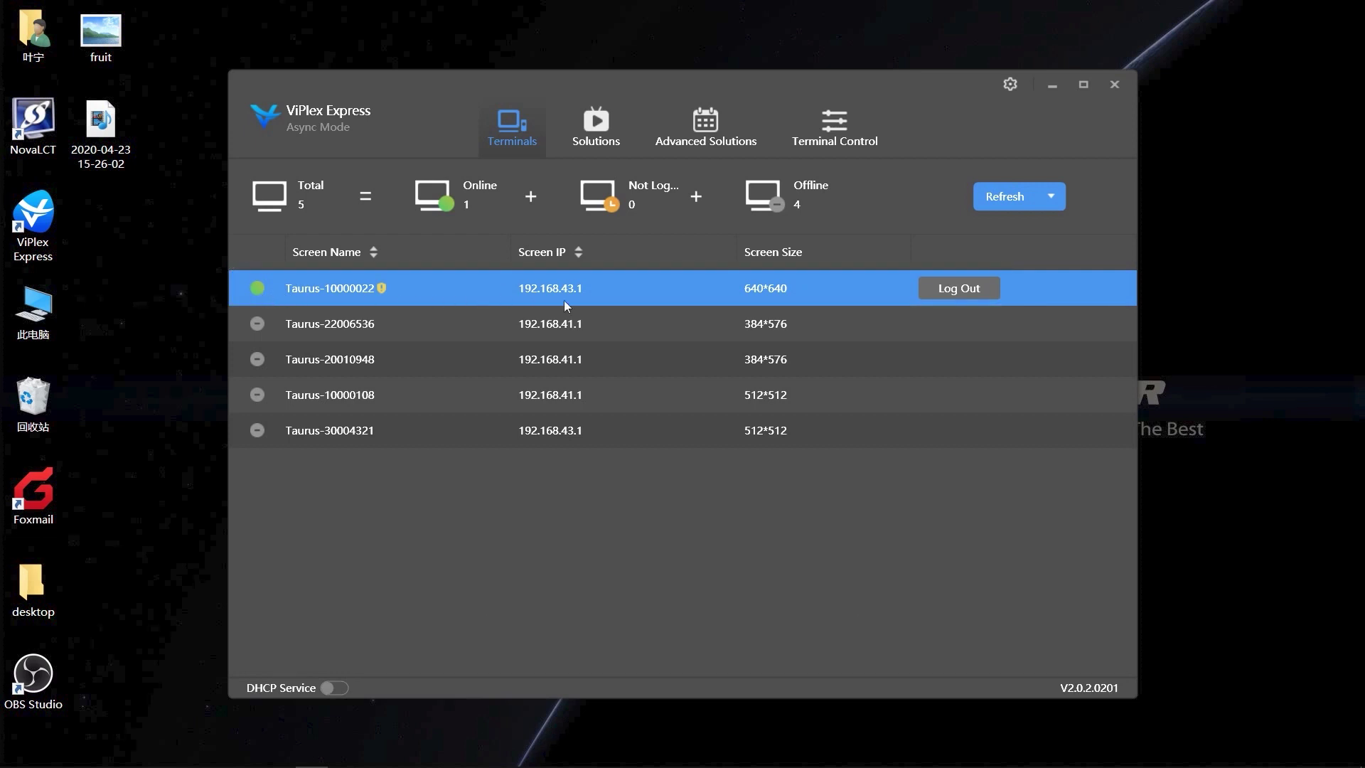
click(588, 131)
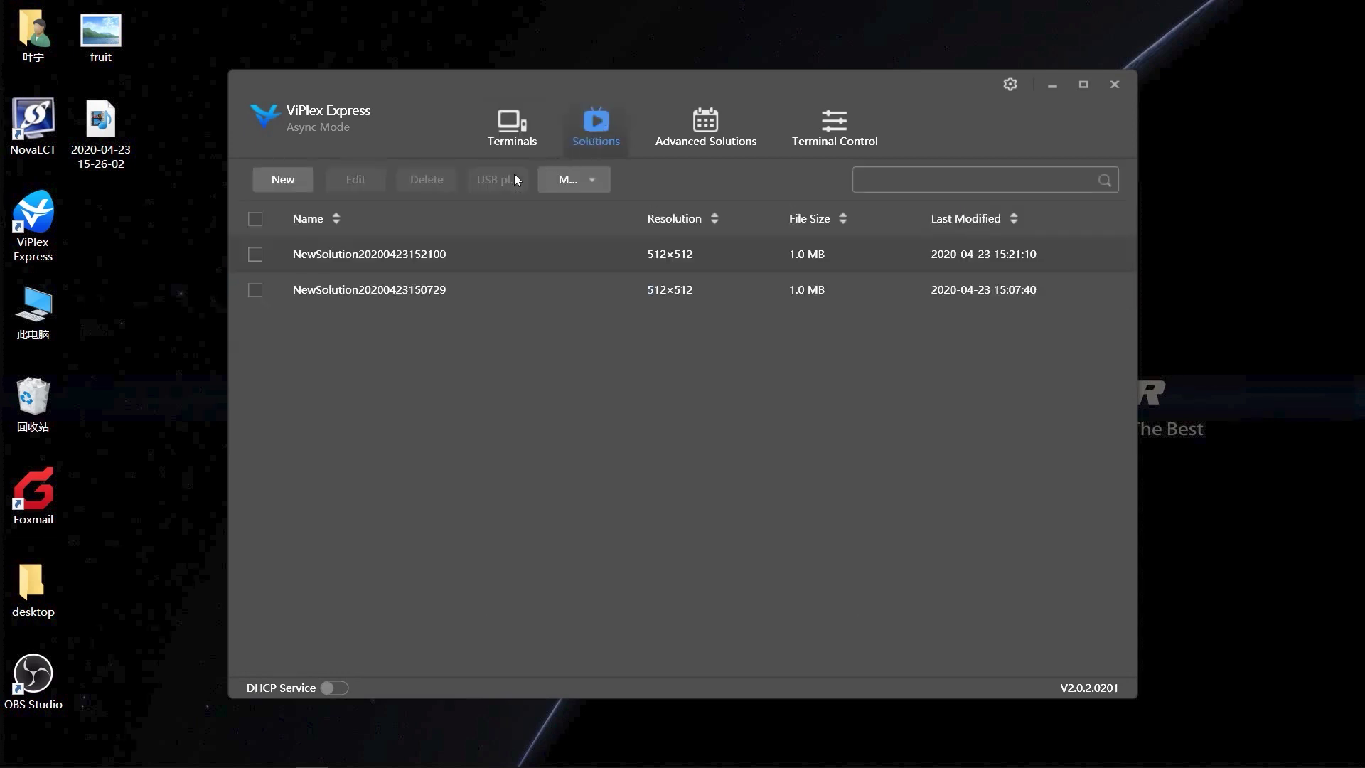
click(284, 180)
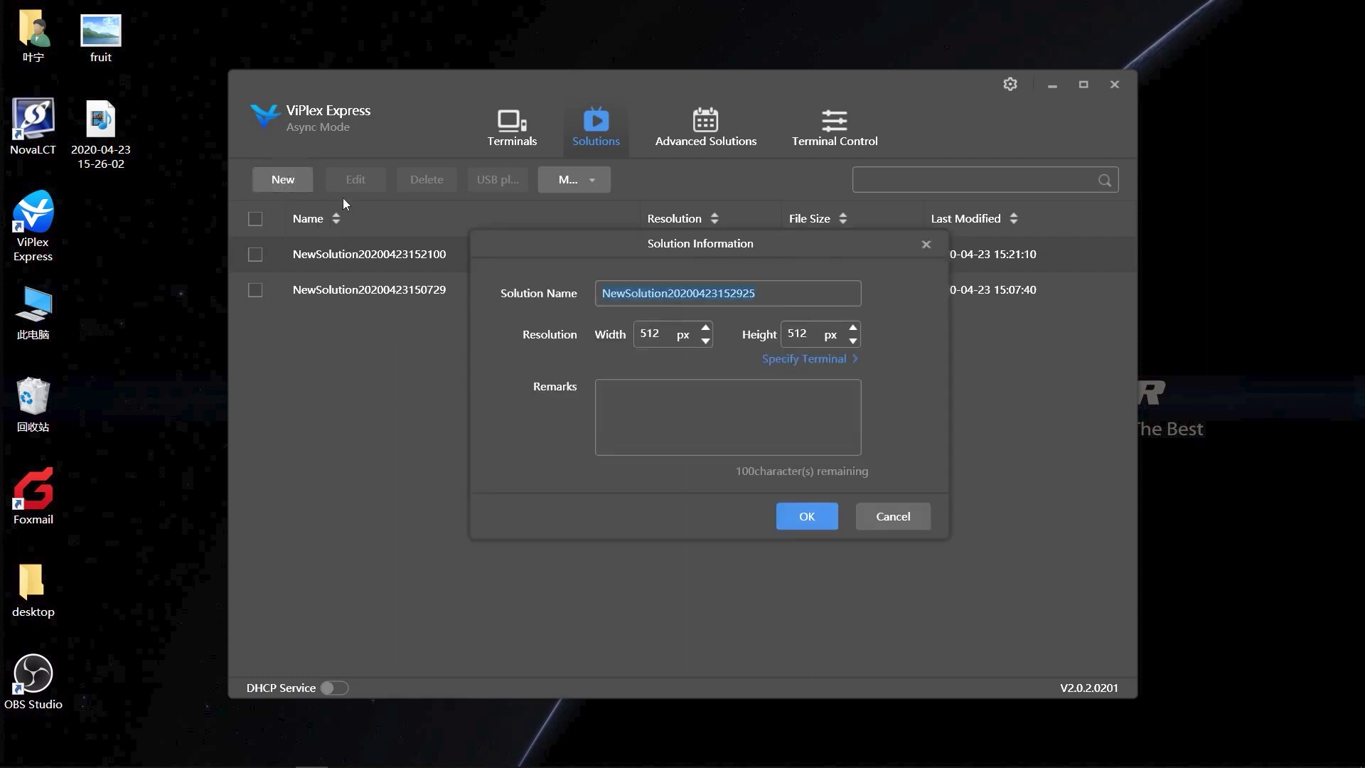
click(804, 519)
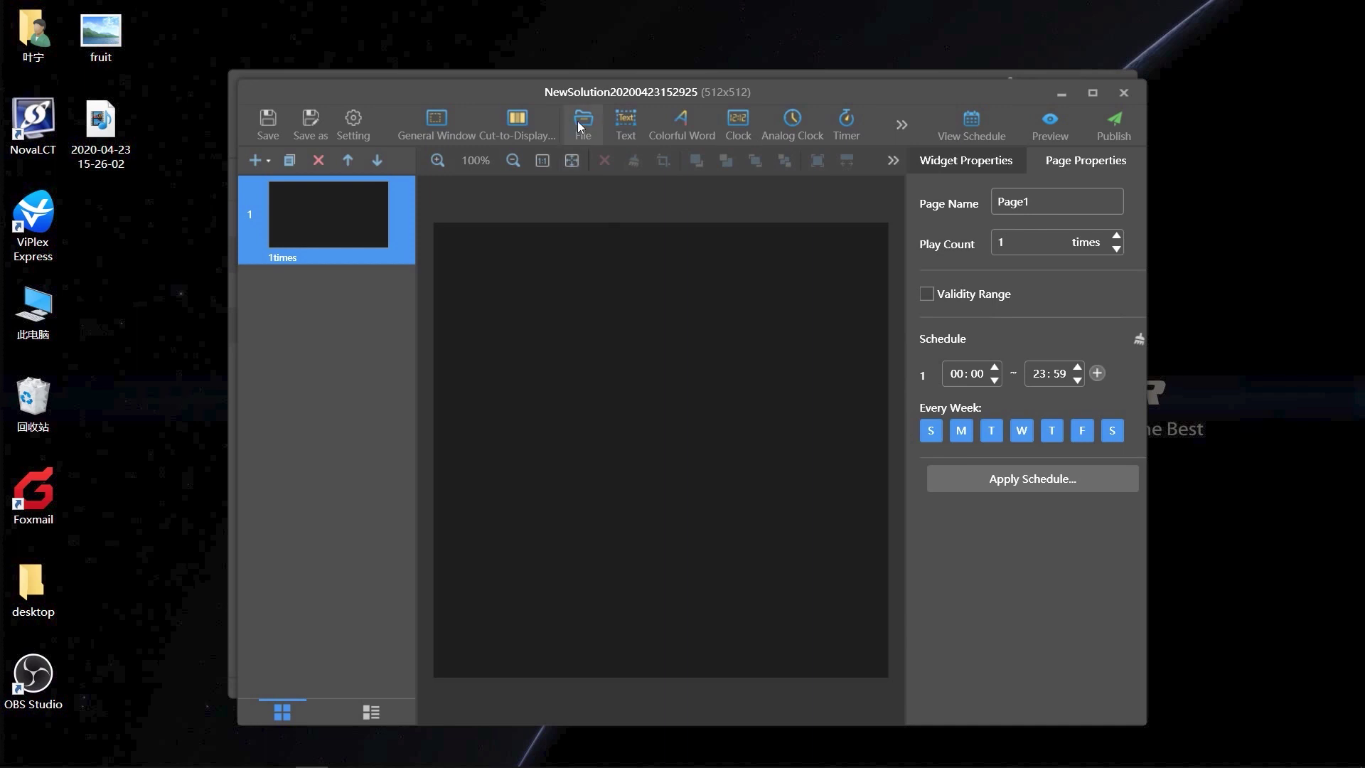
Add fruit.jpg to Page1 and stretch it wider across the canvas
click(577, 121)
double_click(639, 211)
drag(688, 394, 889, 396)
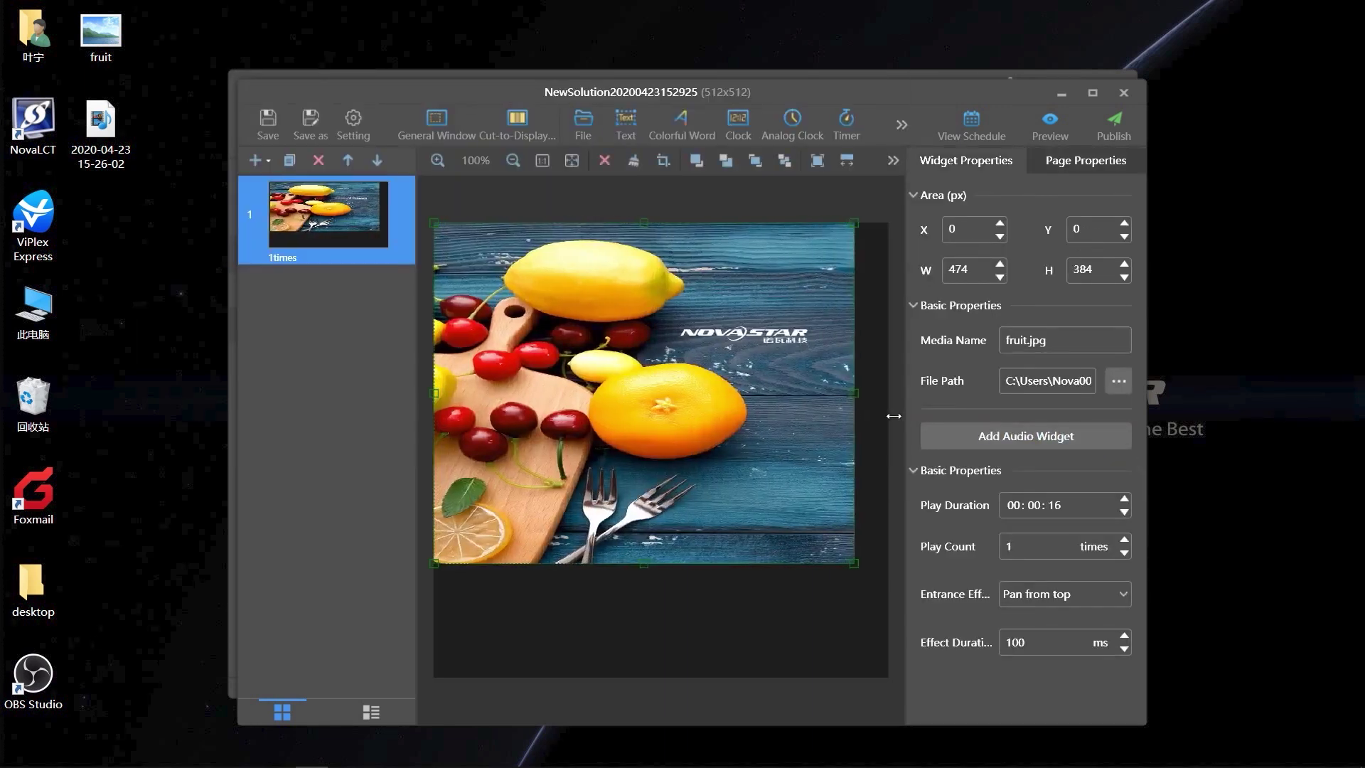
Publish the solution to Taurus-10000022, then close the editor and exit ViPlex Express
click(1117, 135)
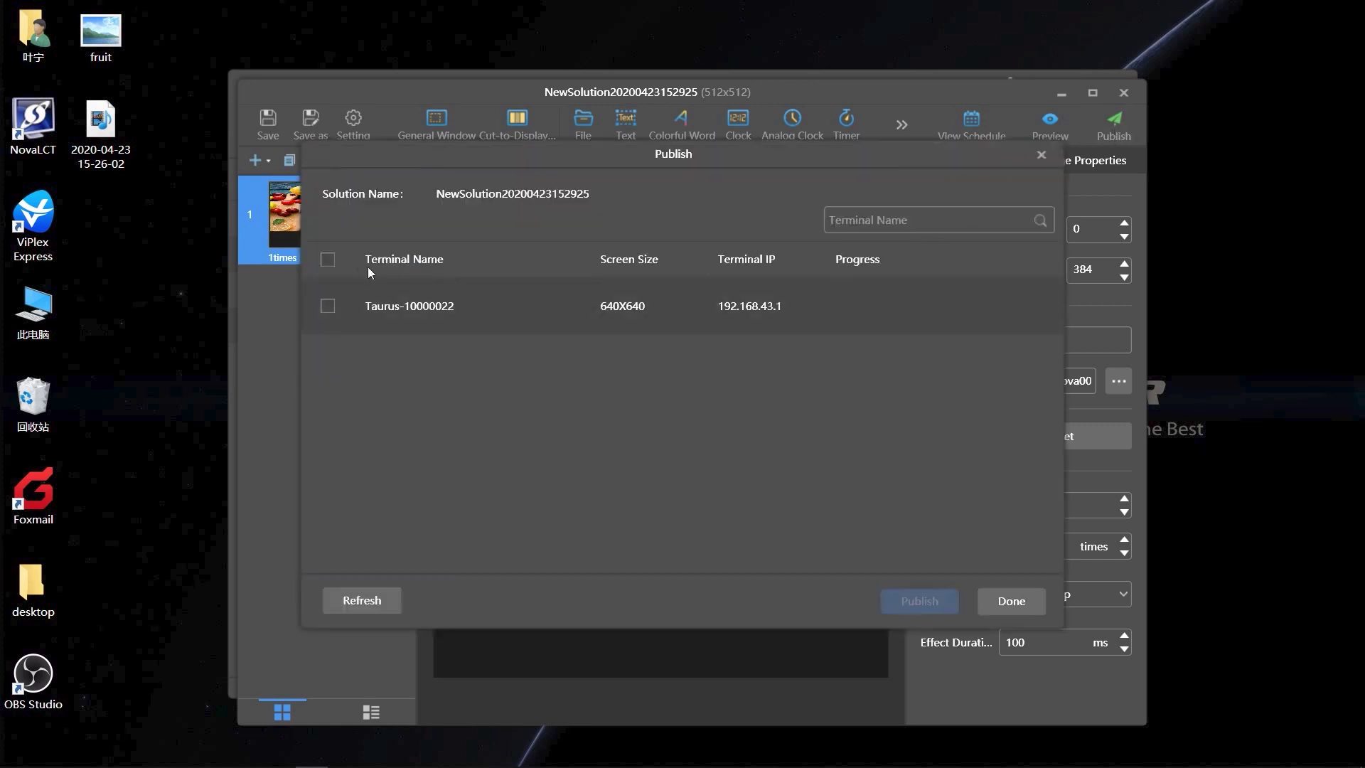
click(328, 307)
click(918, 604)
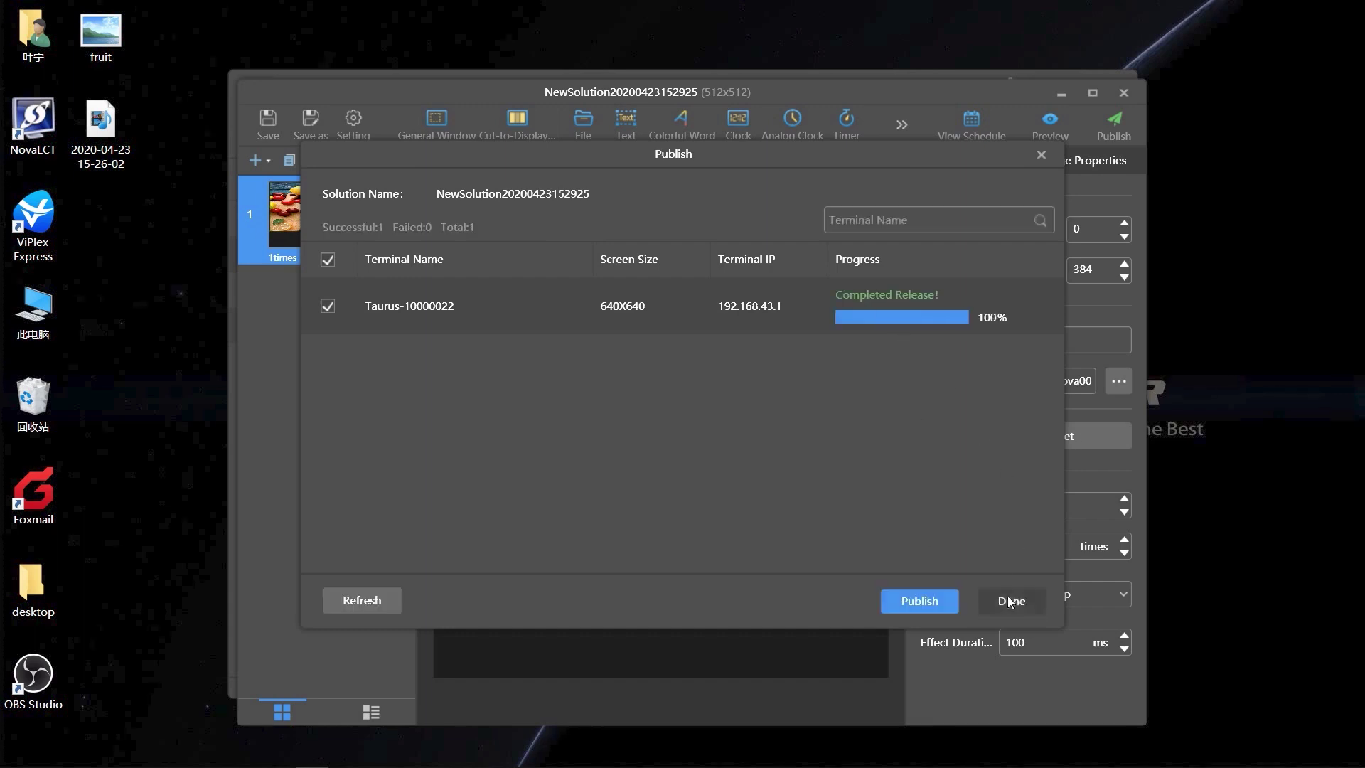
click(1009, 597)
click(1123, 93)
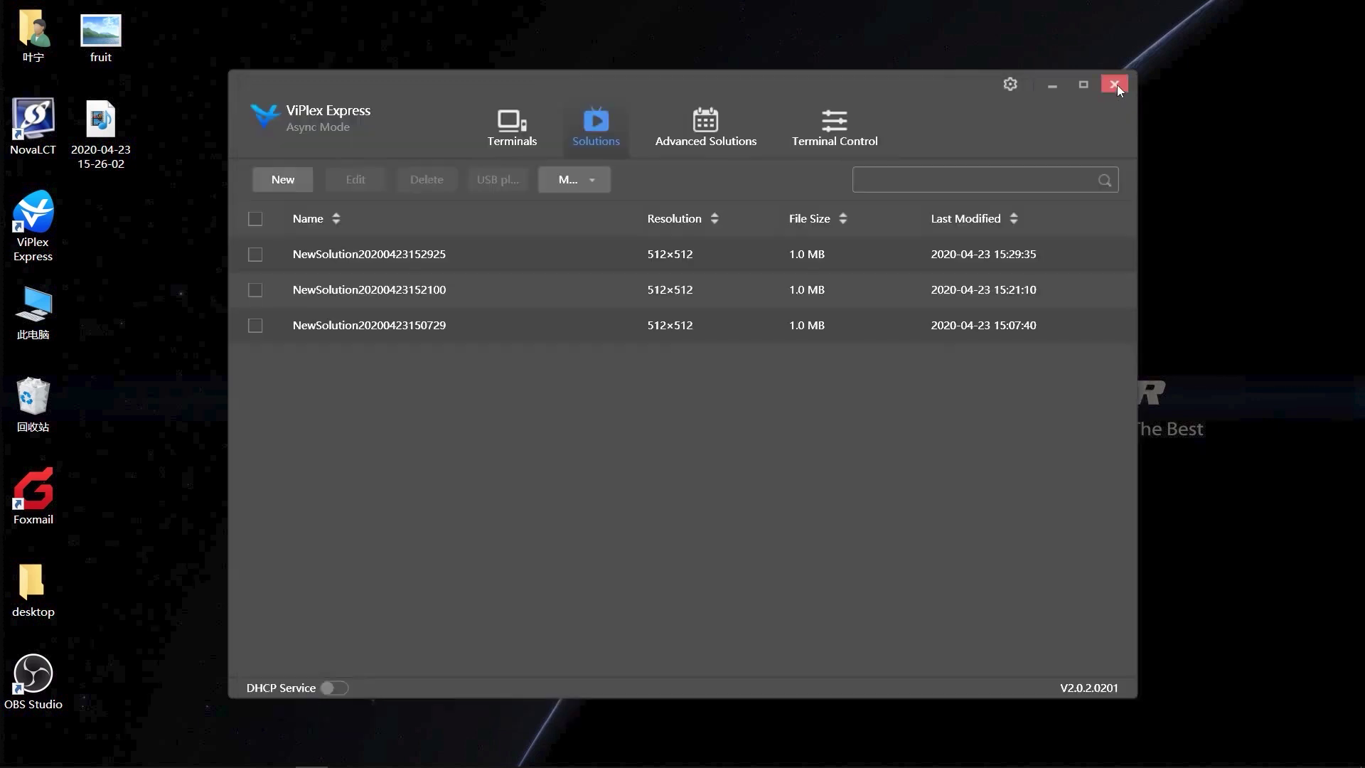
click(1114, 85)
click(729, 460)
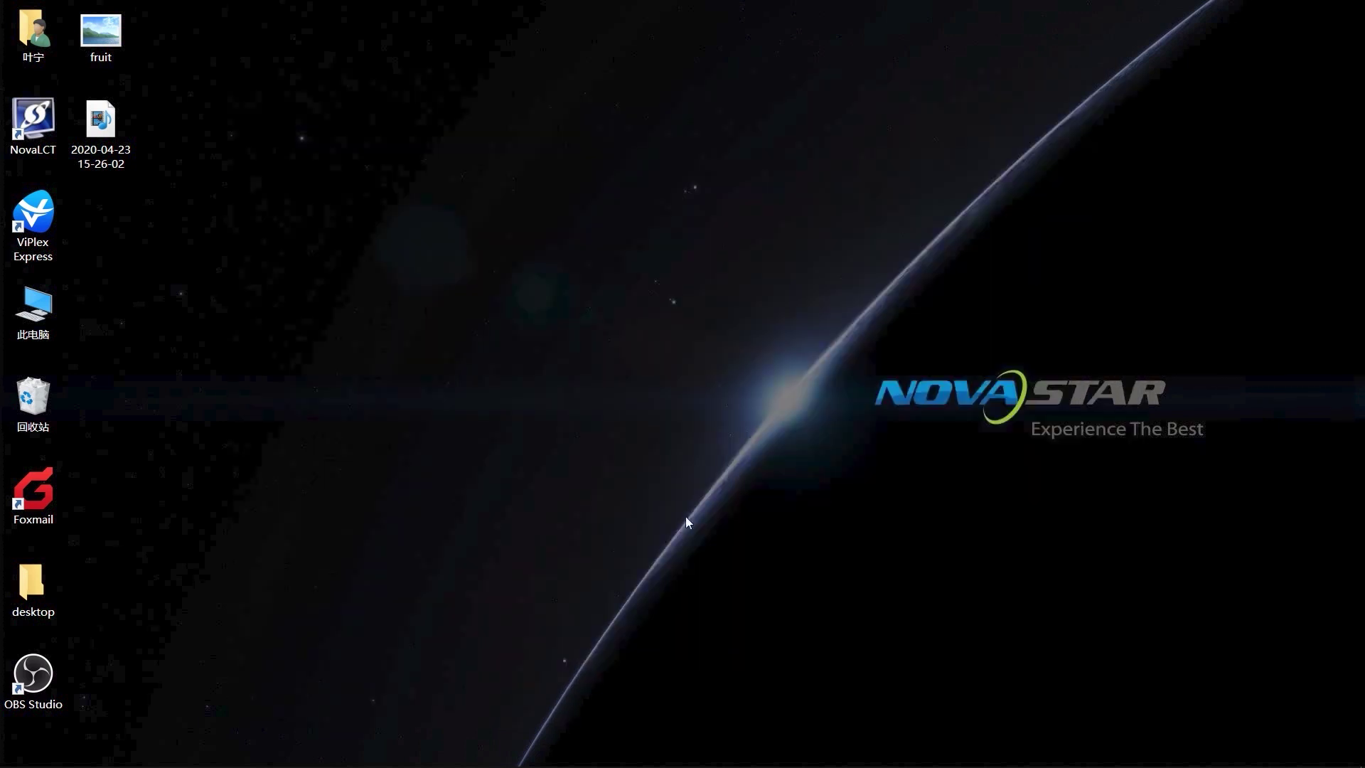